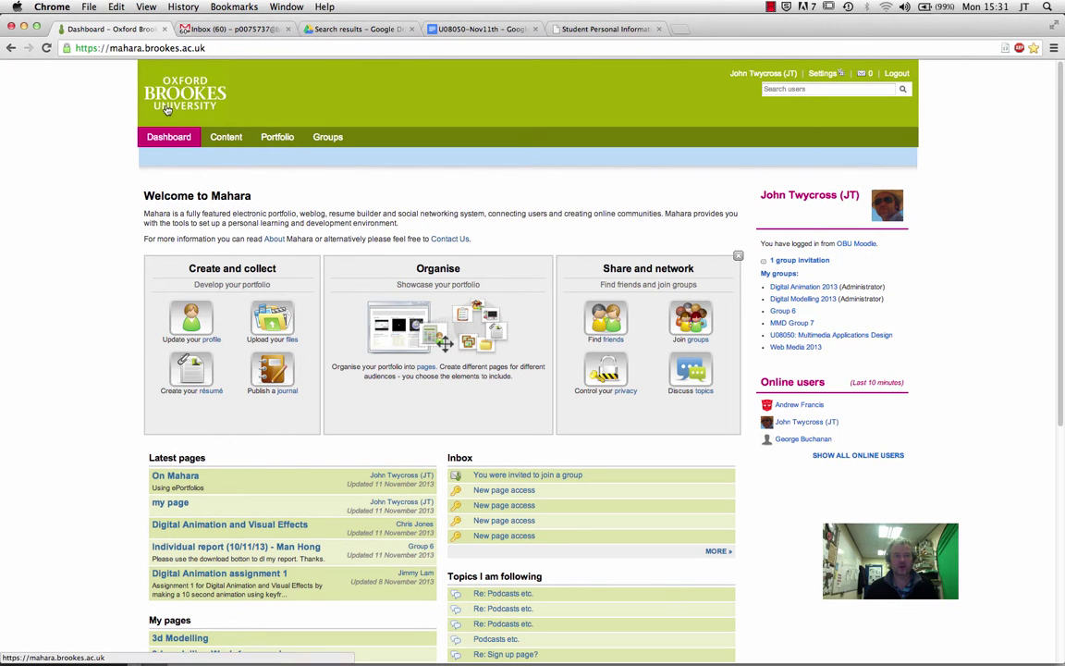
- Open the On Mahara page from the portfolio pages and switch it to content editing
click(276, 141)
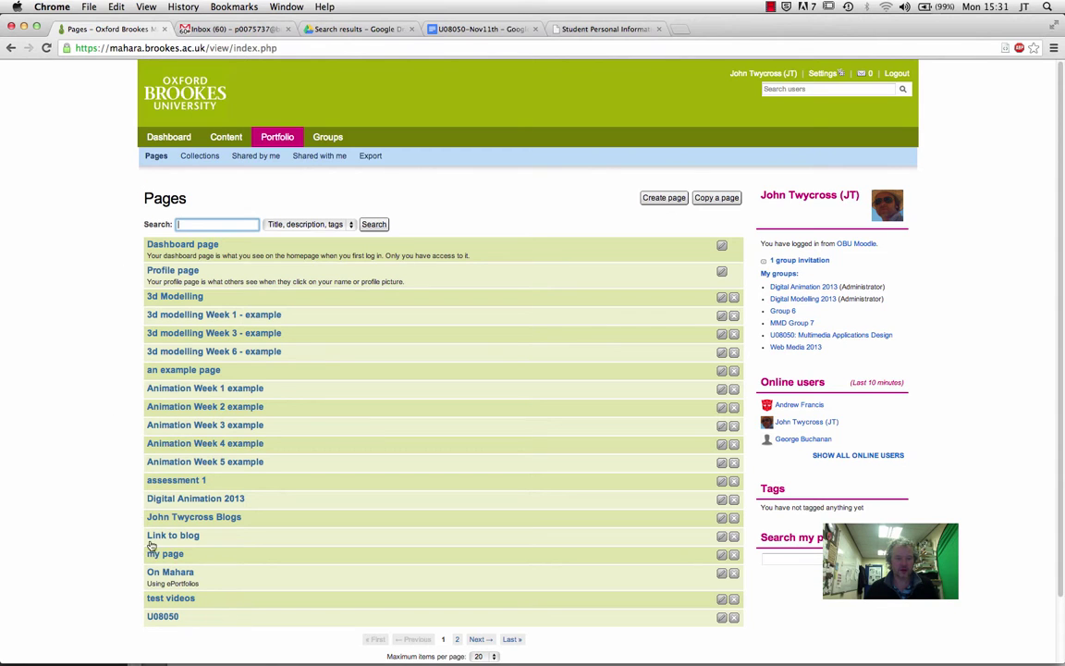
click(163, 574)
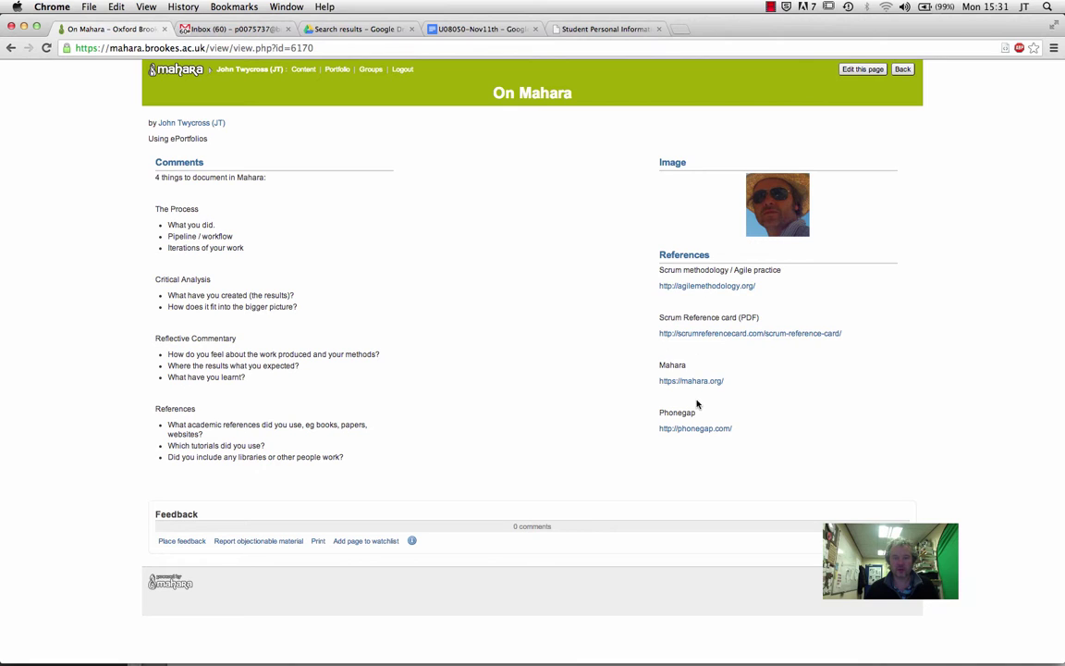
click(860, 71)
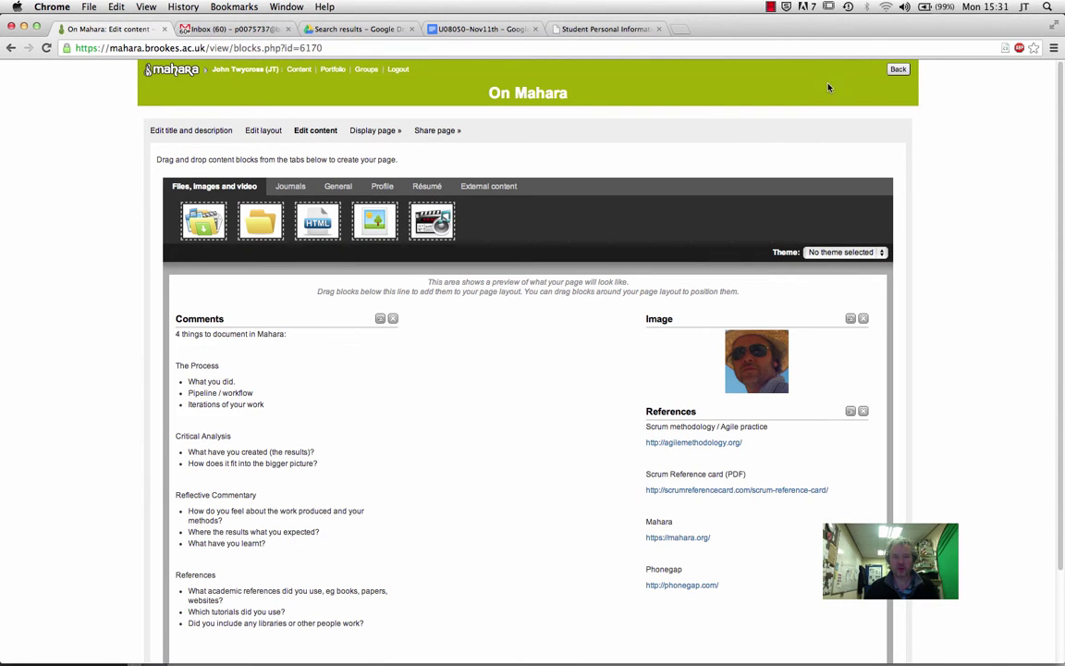
- Add a Journal block to the empty middle column, showing the entire personal journal, and save the block
click(290, 189)
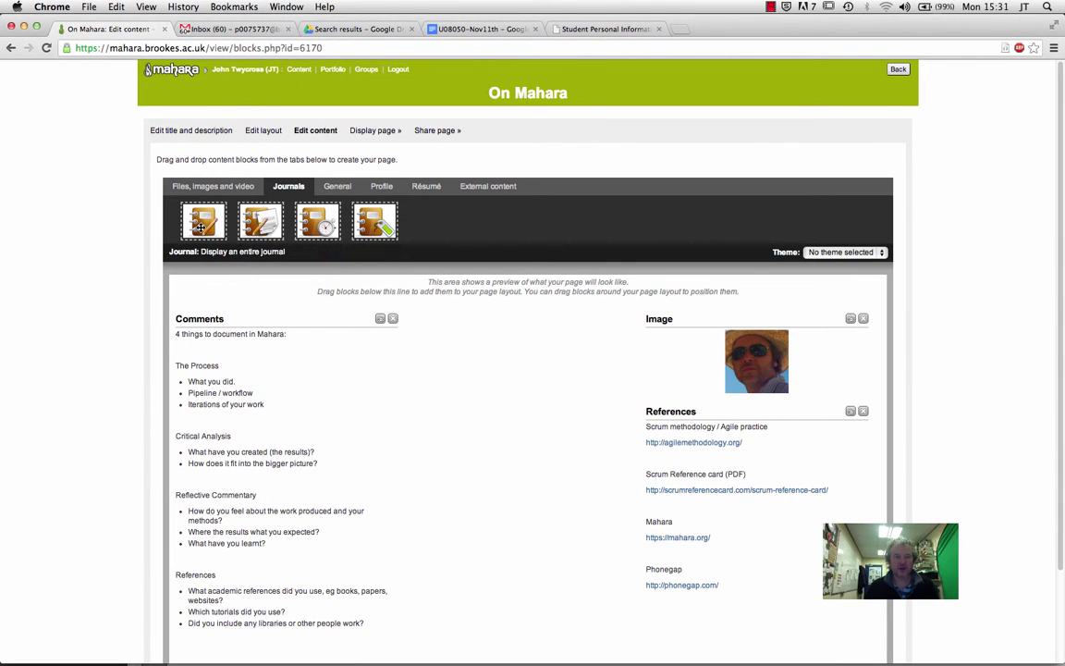
drag(200, 227, 465, 384)
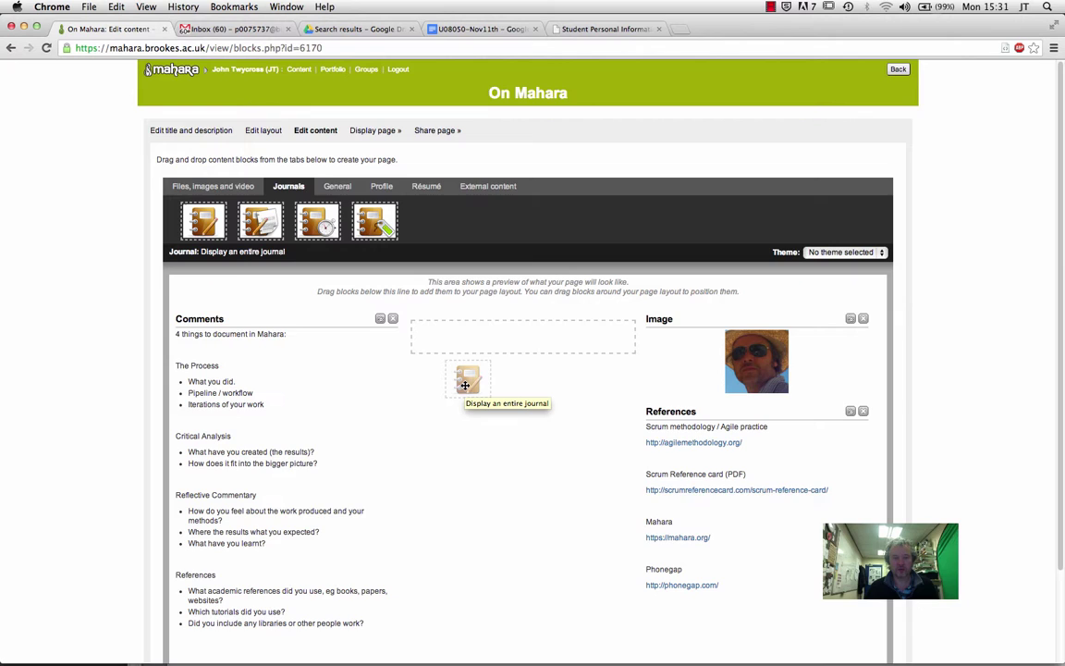
drag(465, 384, 452, 380)
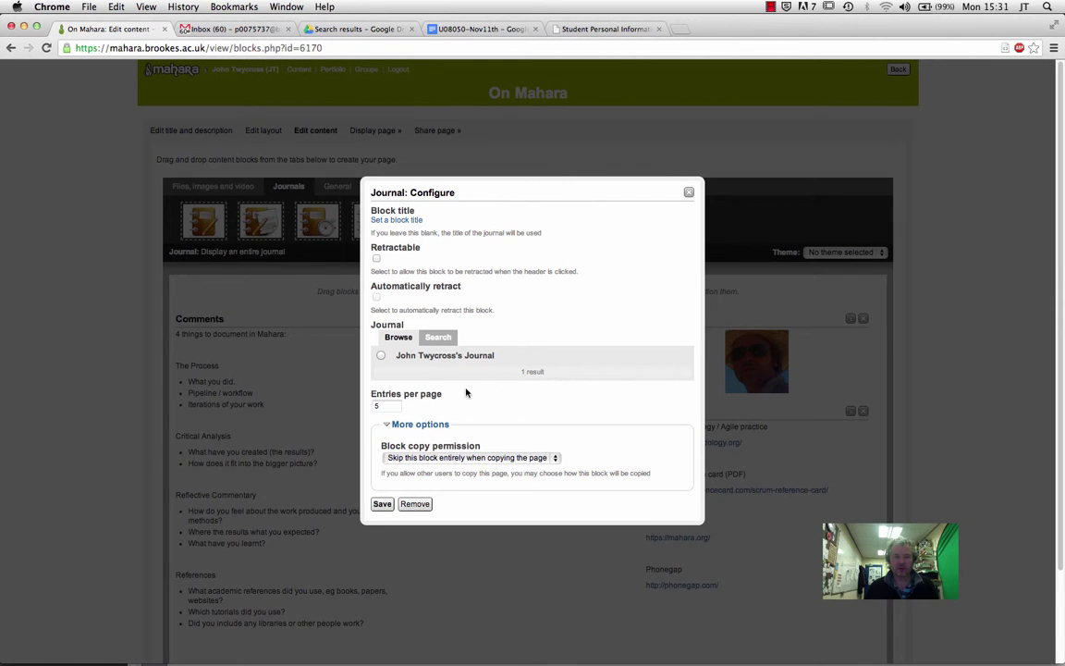
click(381, 357)
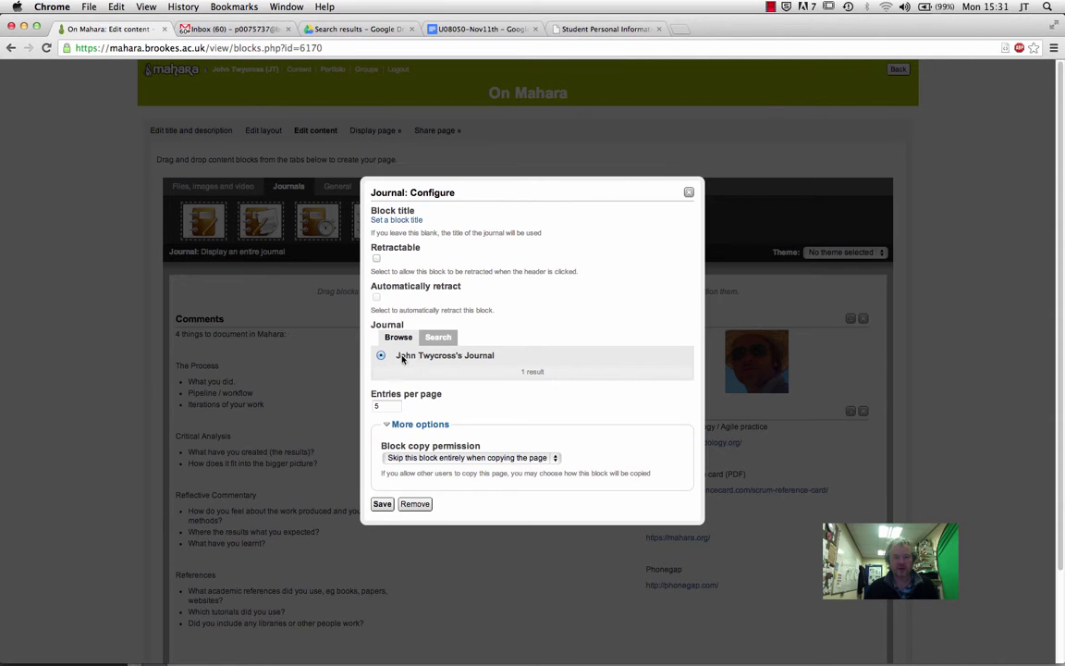
click(381, 504)
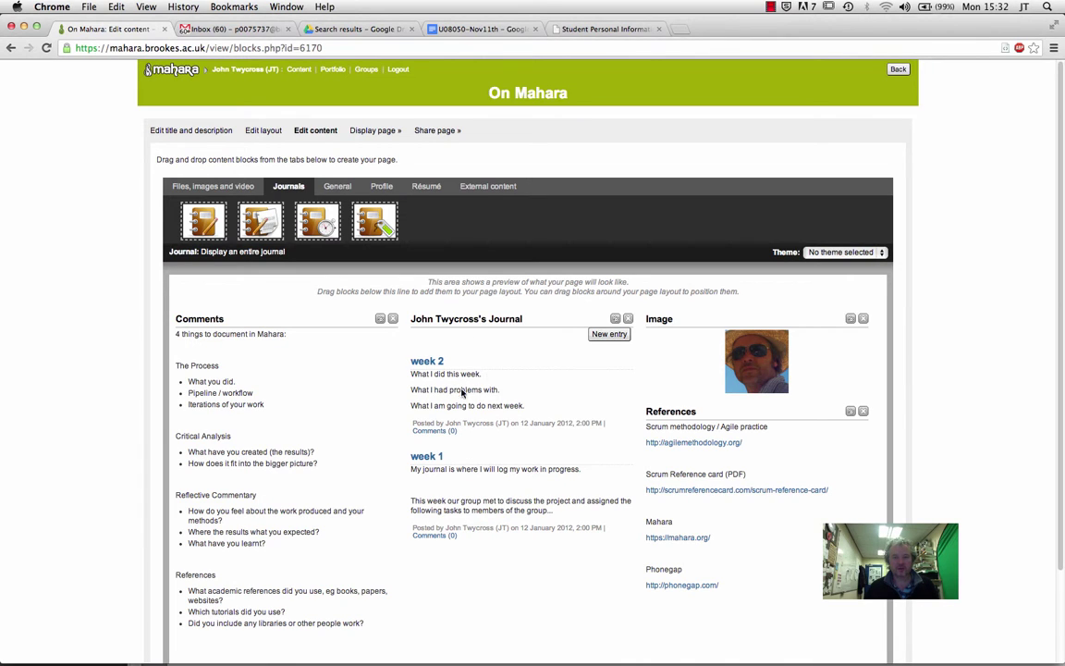
- Create and save a journal entry titled "Week 3" with the lines "I did work on xxx", "xxx" and "xx"
click(602, 335)
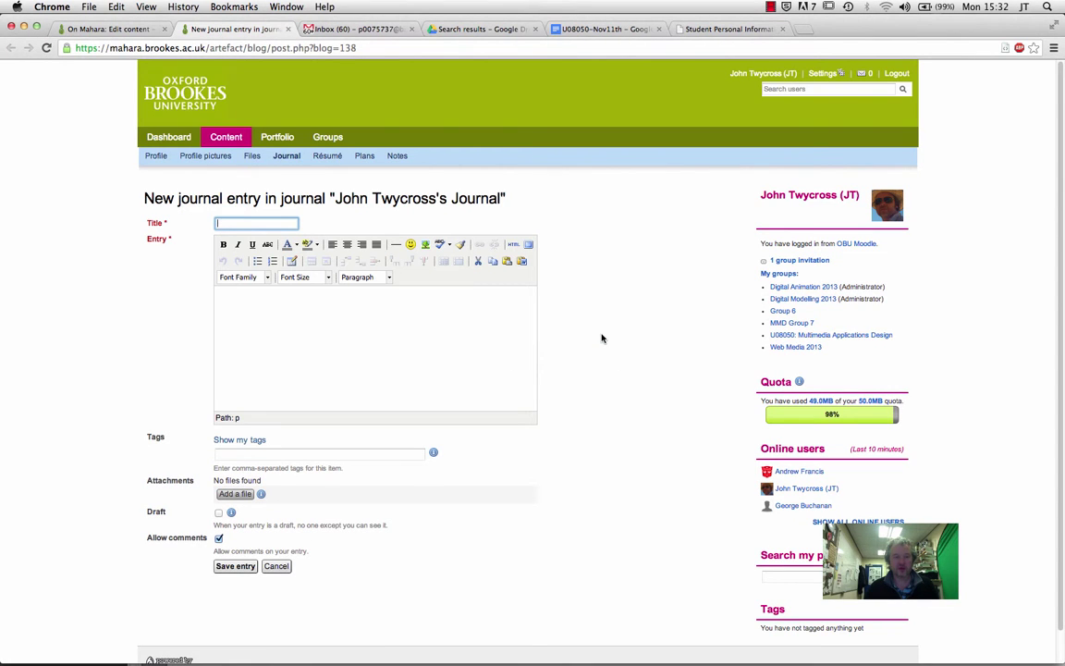
text(Wee)
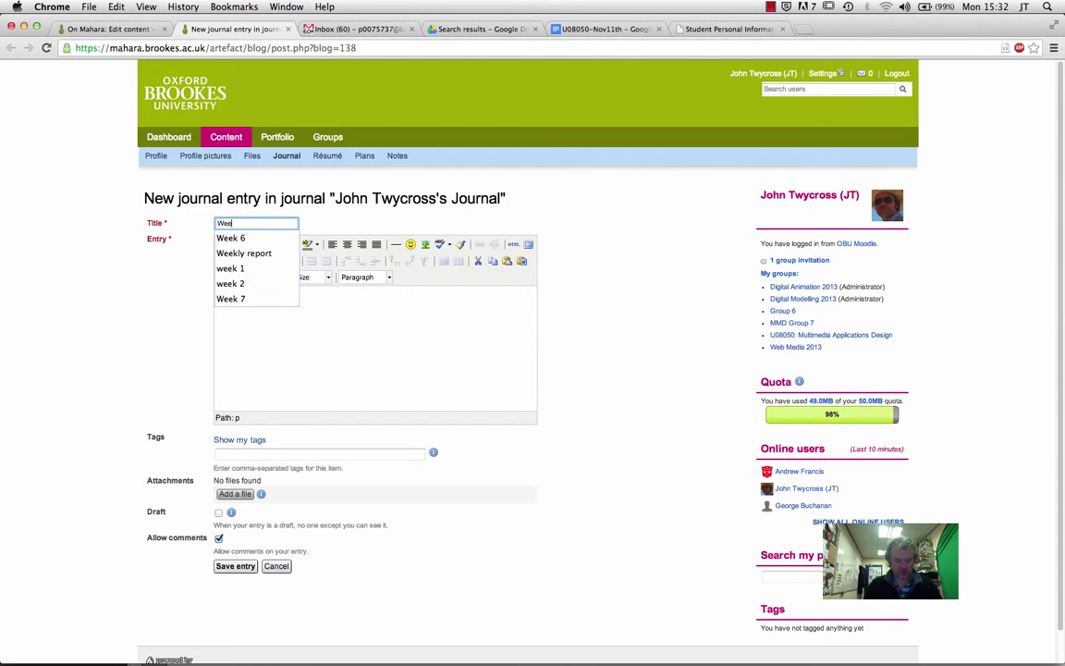
text(k 3)
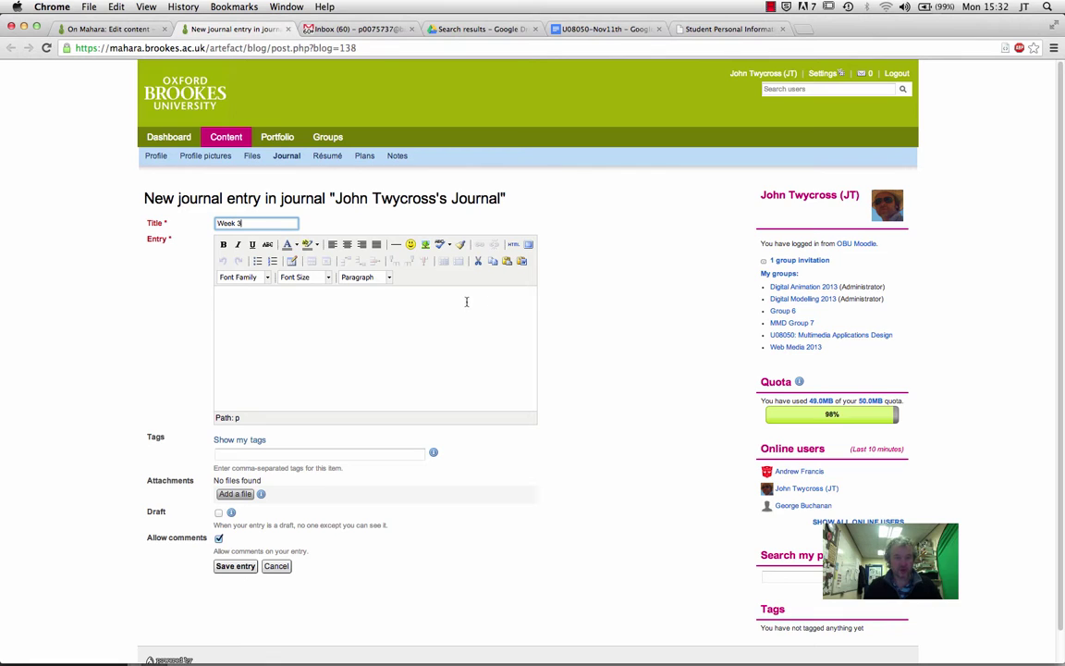
click(466, 299)
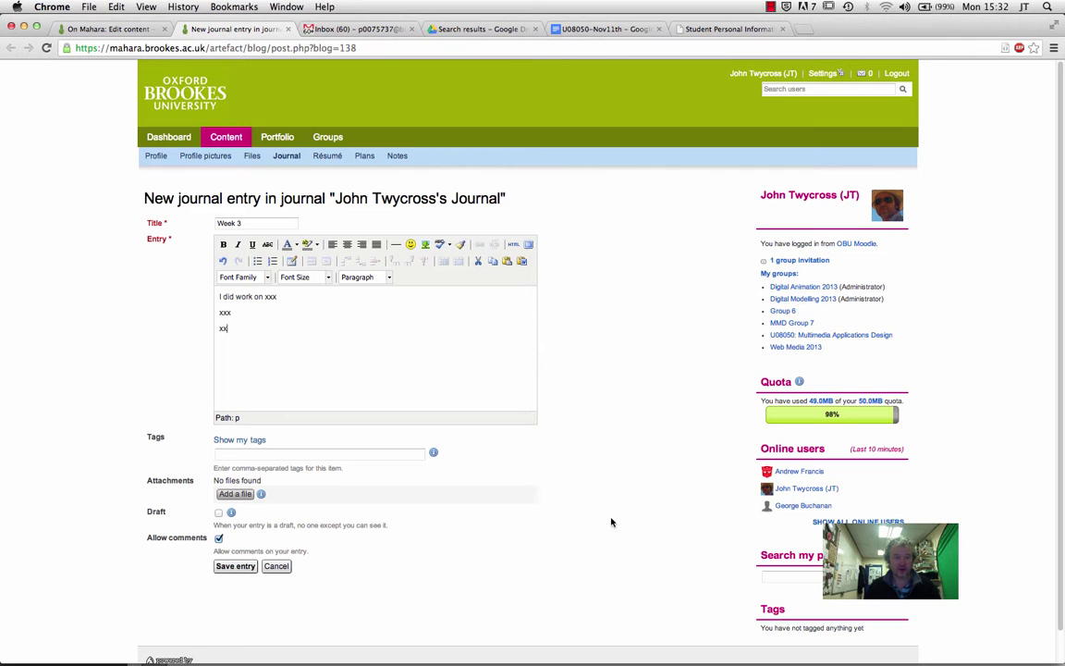
click(243, 568)
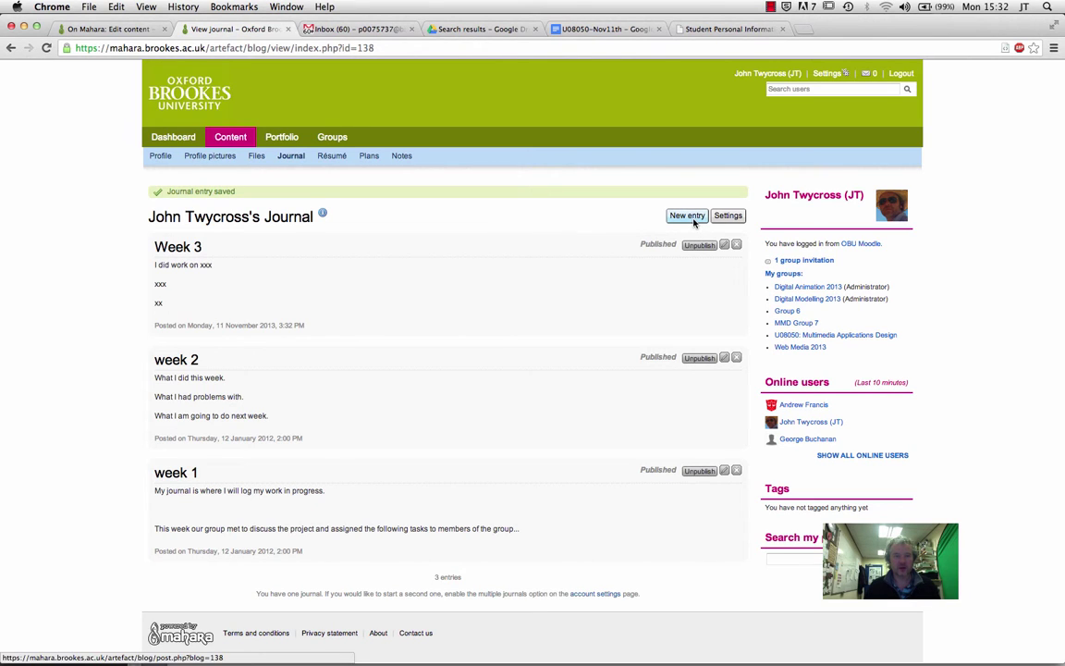
- View the On Mahara portfolio page to check the Week 3 entry in its journal block
click(176, 138)
click(281, 137)
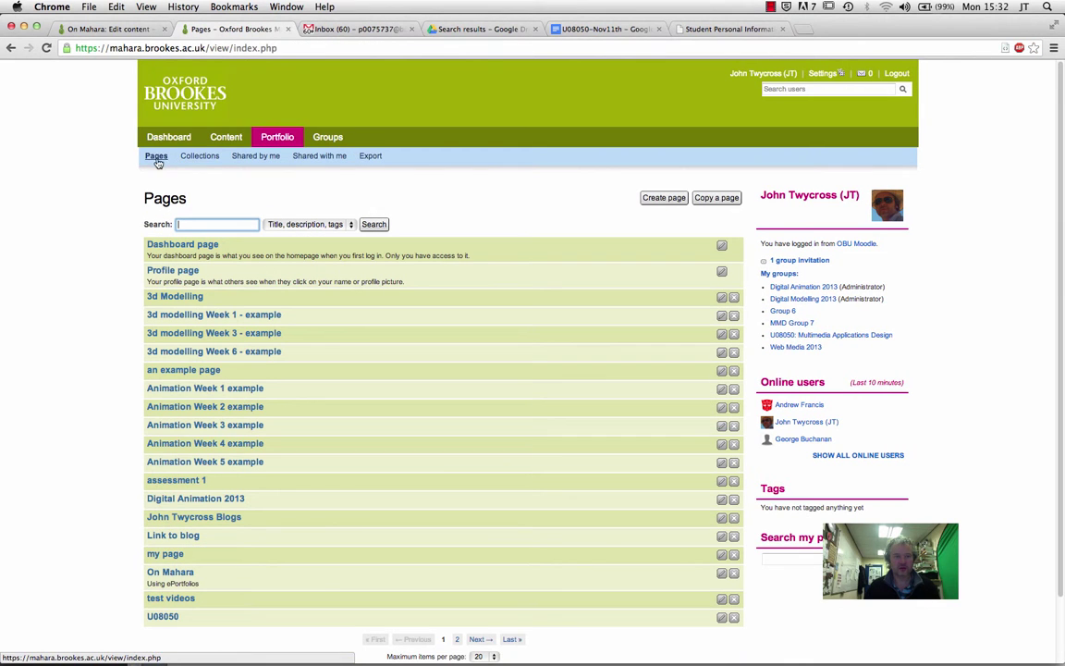
click(183, 574)
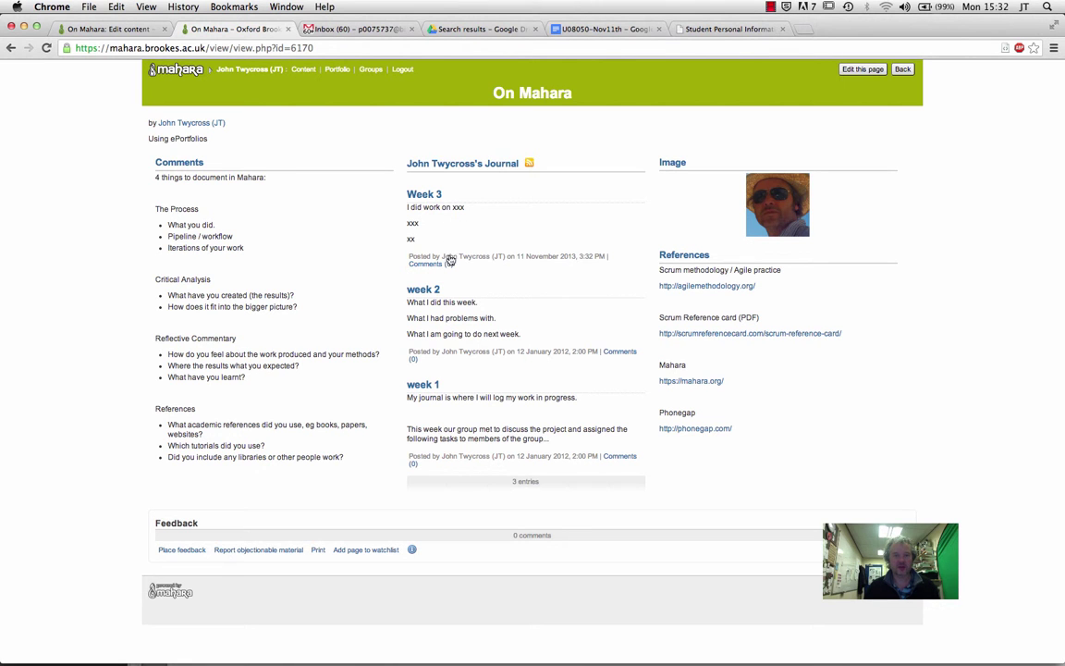
- Return to the dashboard and reopen the On Mahara page from the portfolio's page list
click(175, 70)
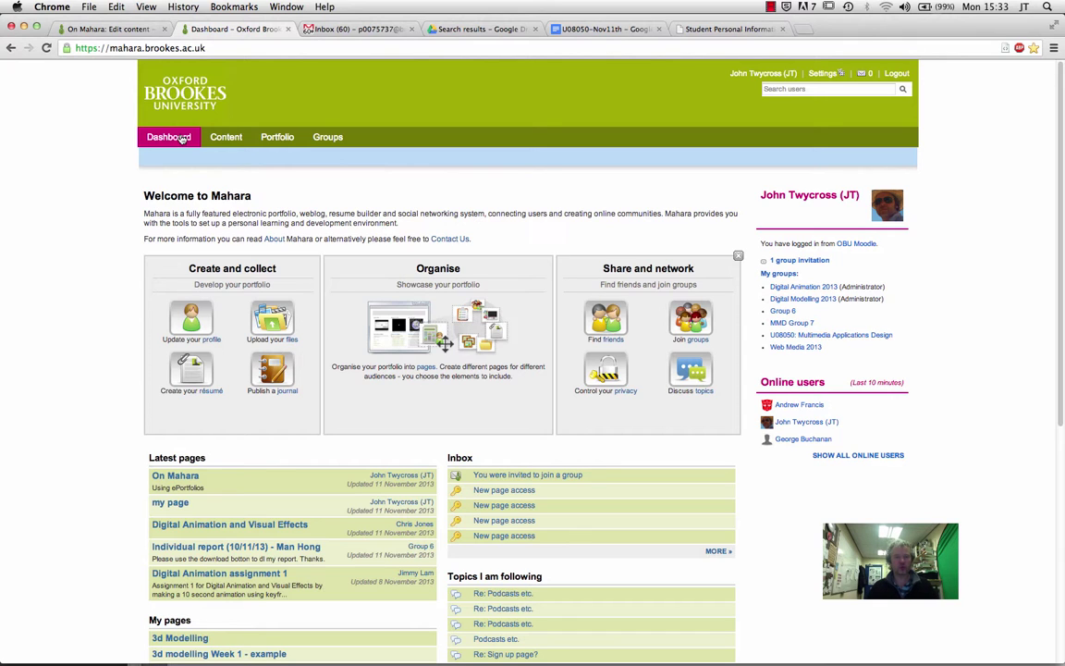
click(270, 141)
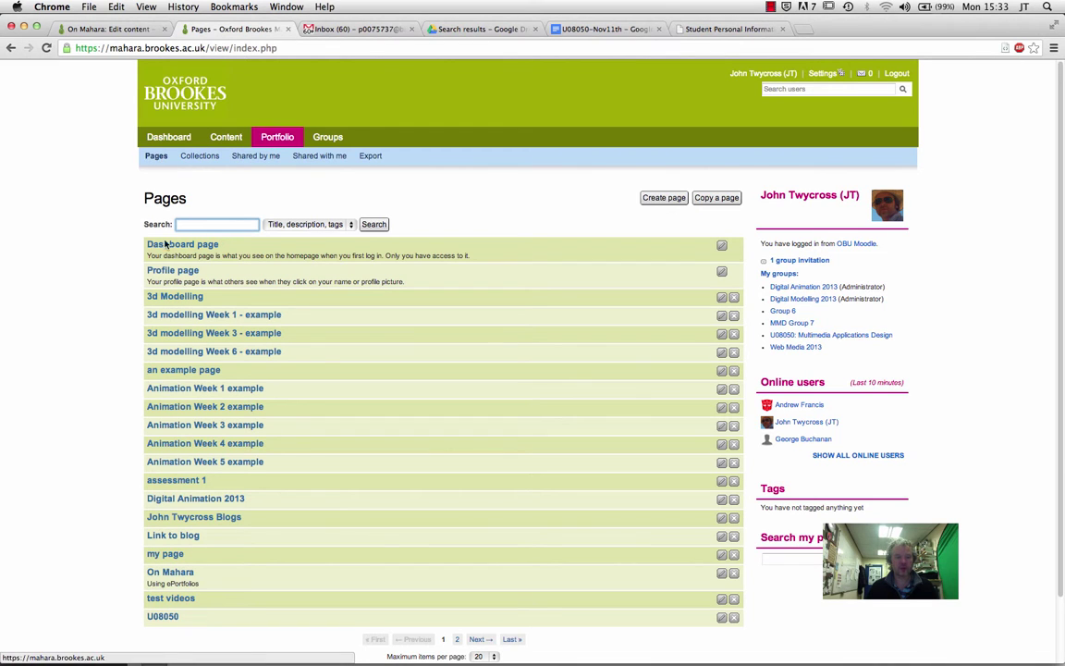
click(172, 574)
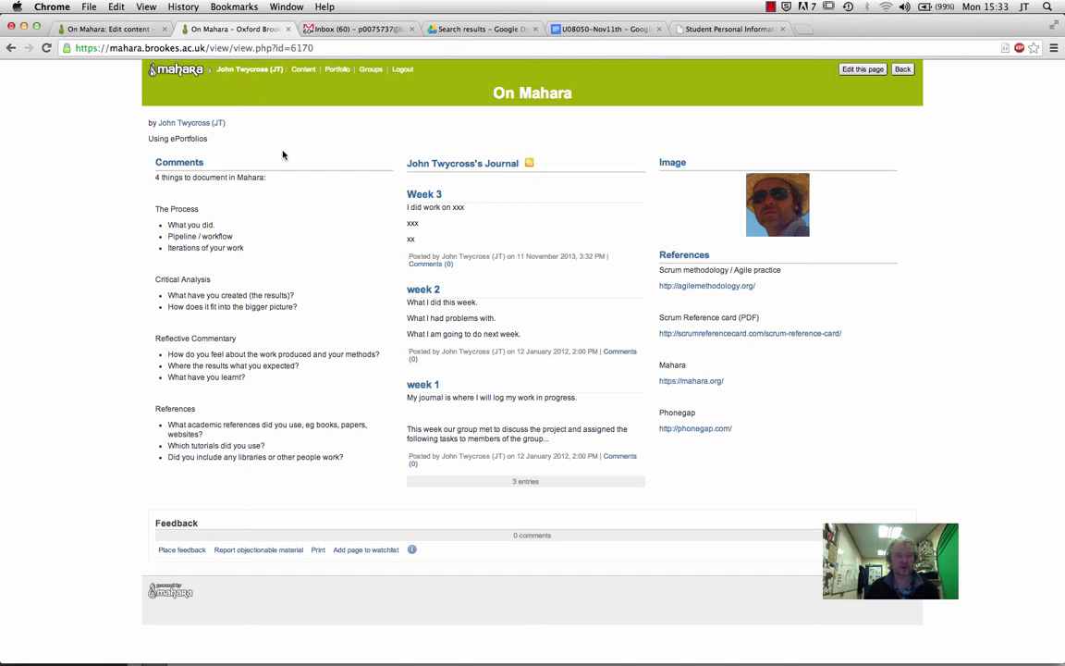
- Export only the On Mahara page as a standalone HTML web site with user feedback included
click(11, 47)
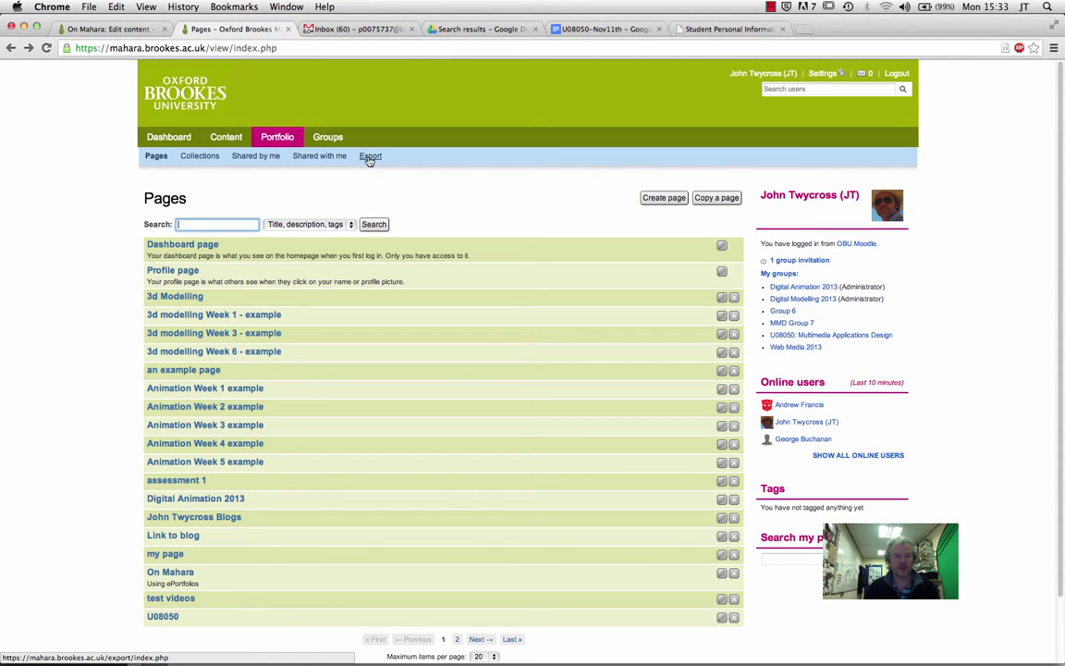
click(370, 156)
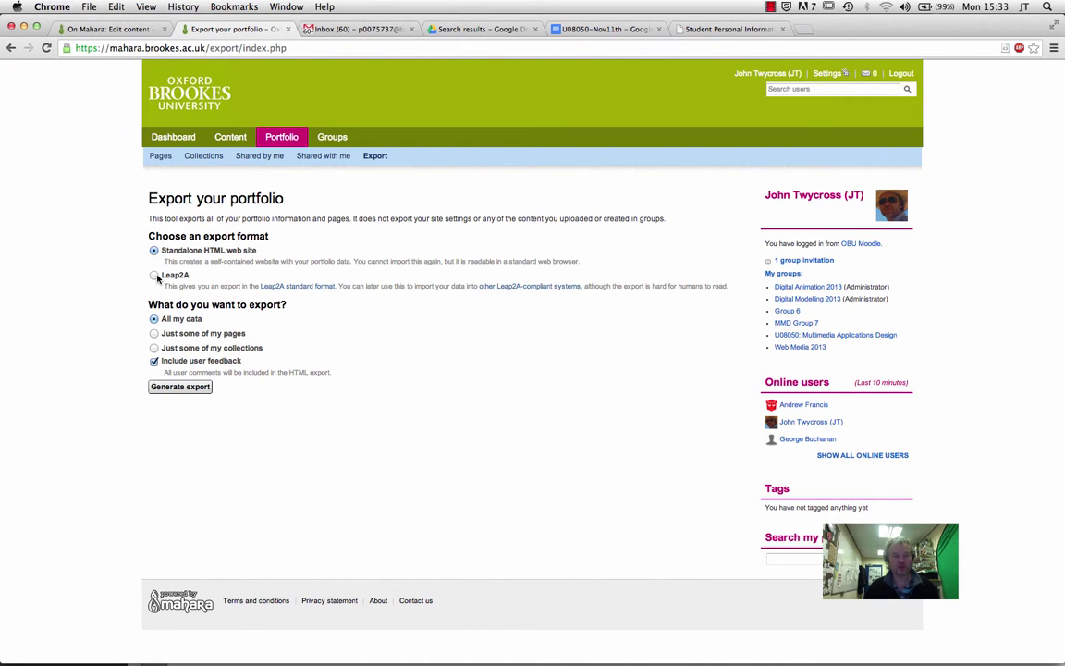
click(185, 334)
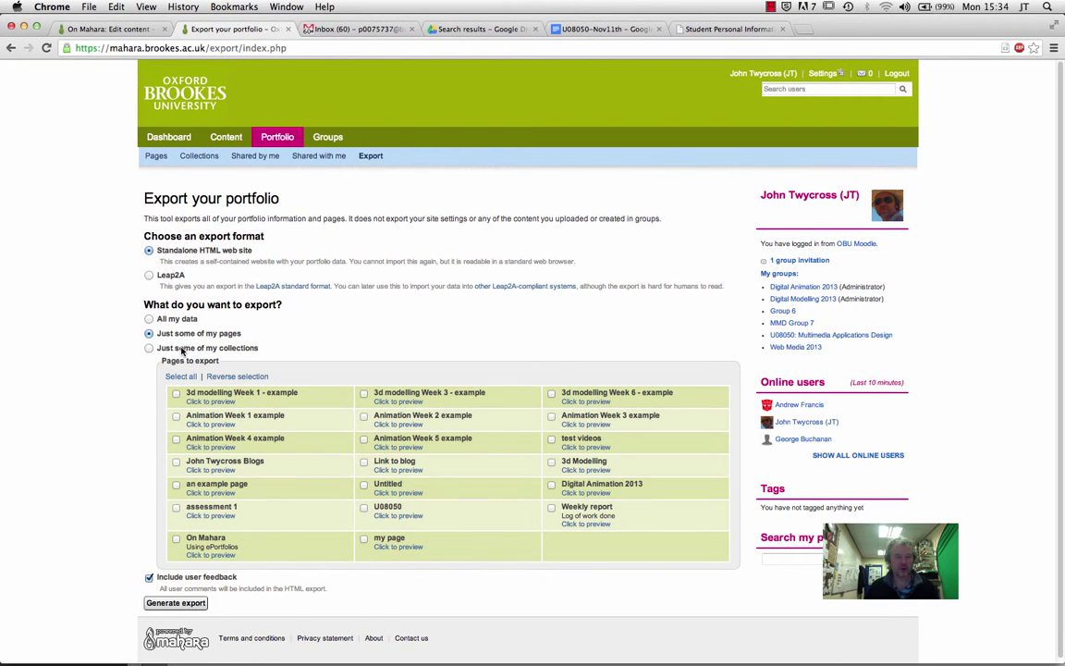
scroll(316, 306, down, 1)
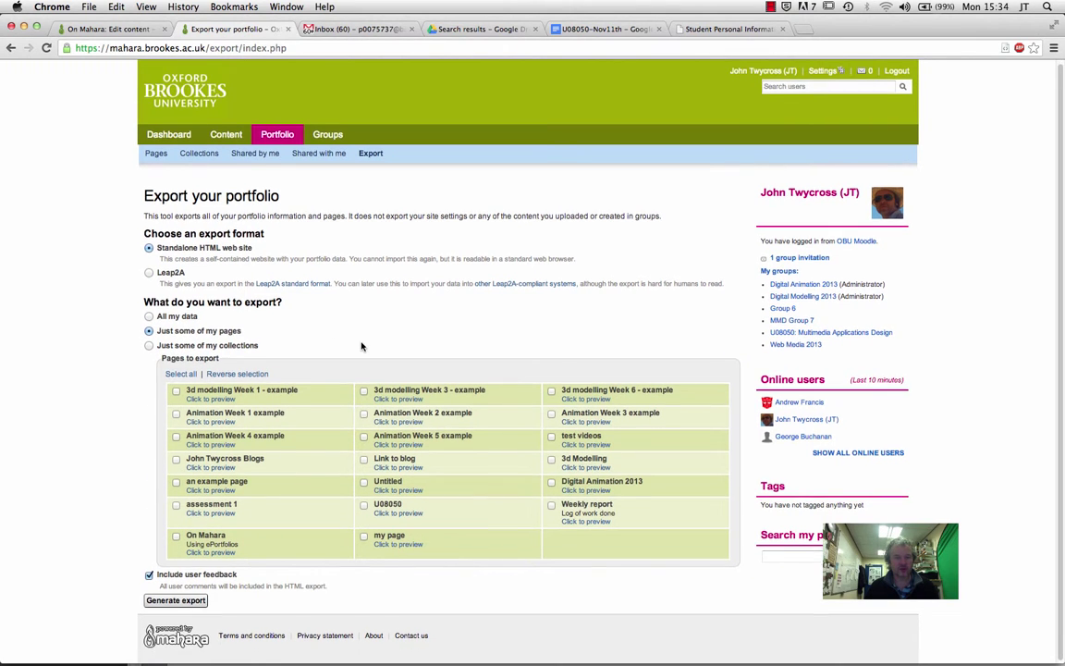
click(176, 536)
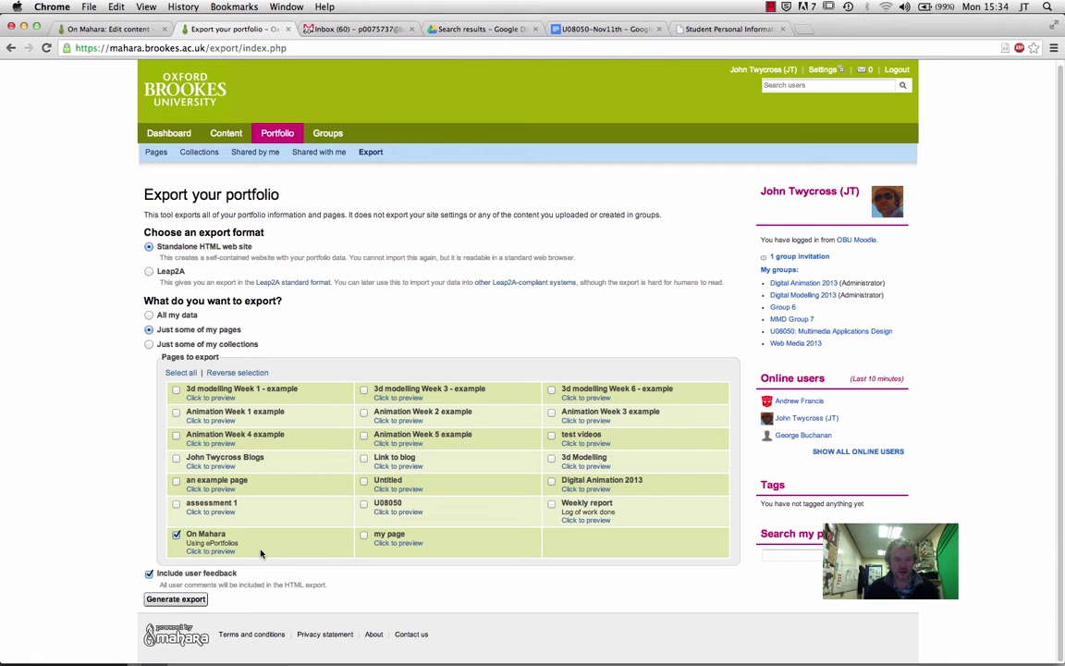
click(187, 602)
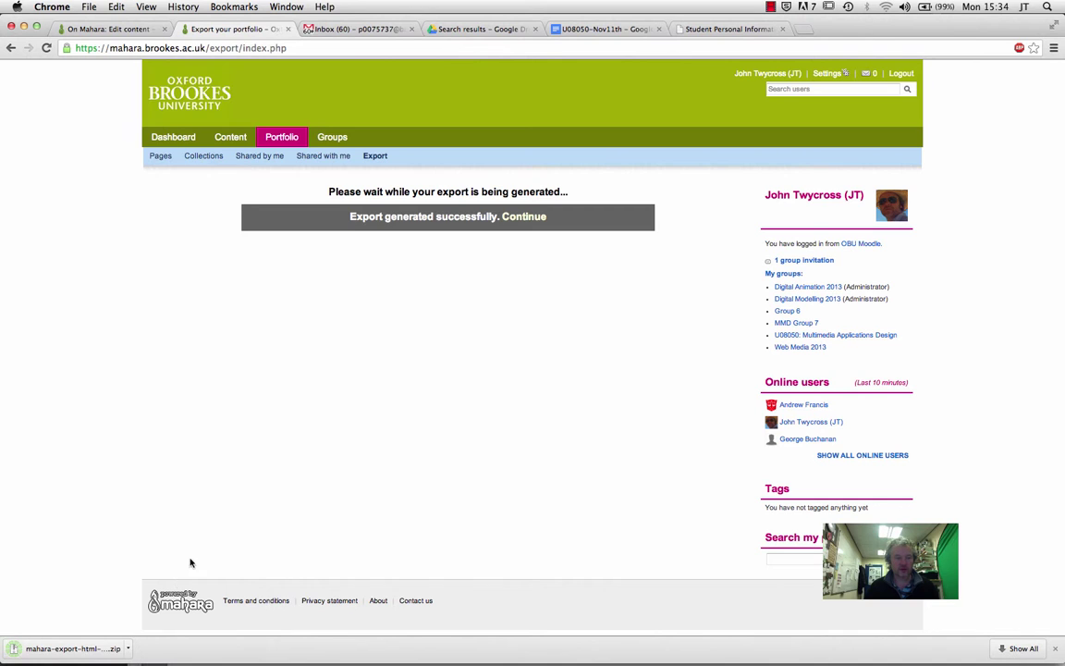
- Reveal the downloaded export zip in Finder and extract it in the Downloads folder
click(128, 649)
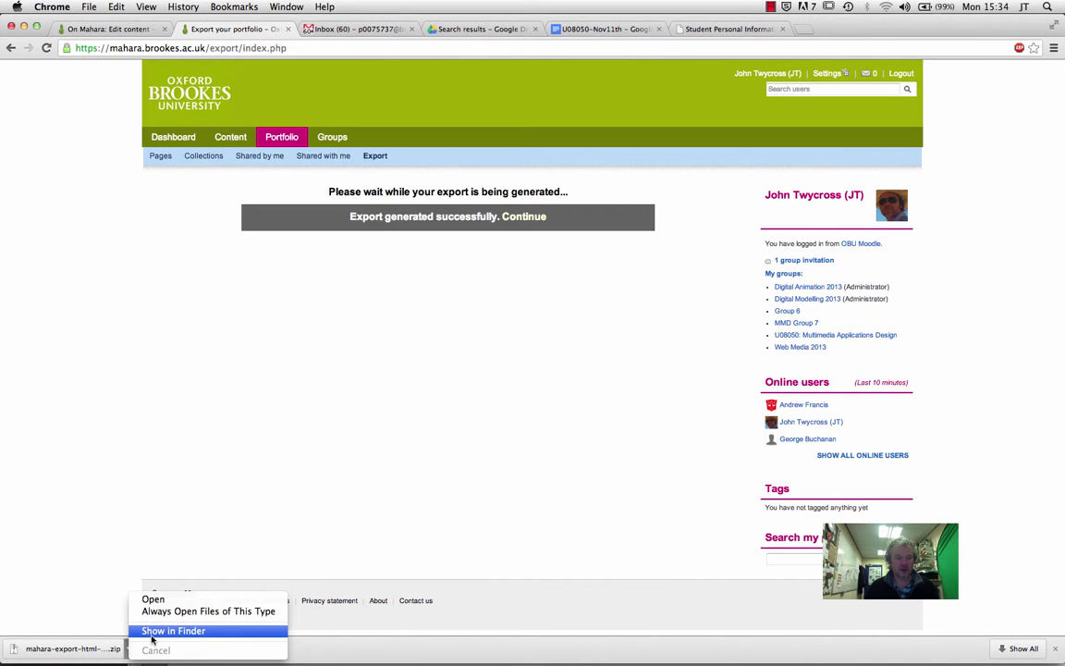
click(138, 568)
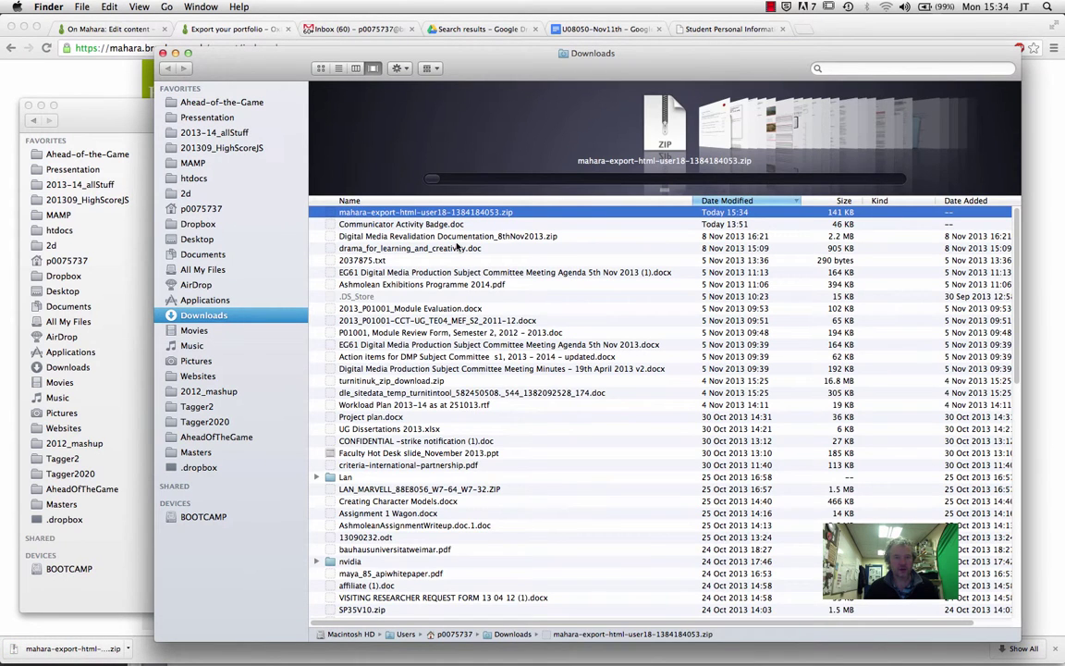
double_click(443, 213)
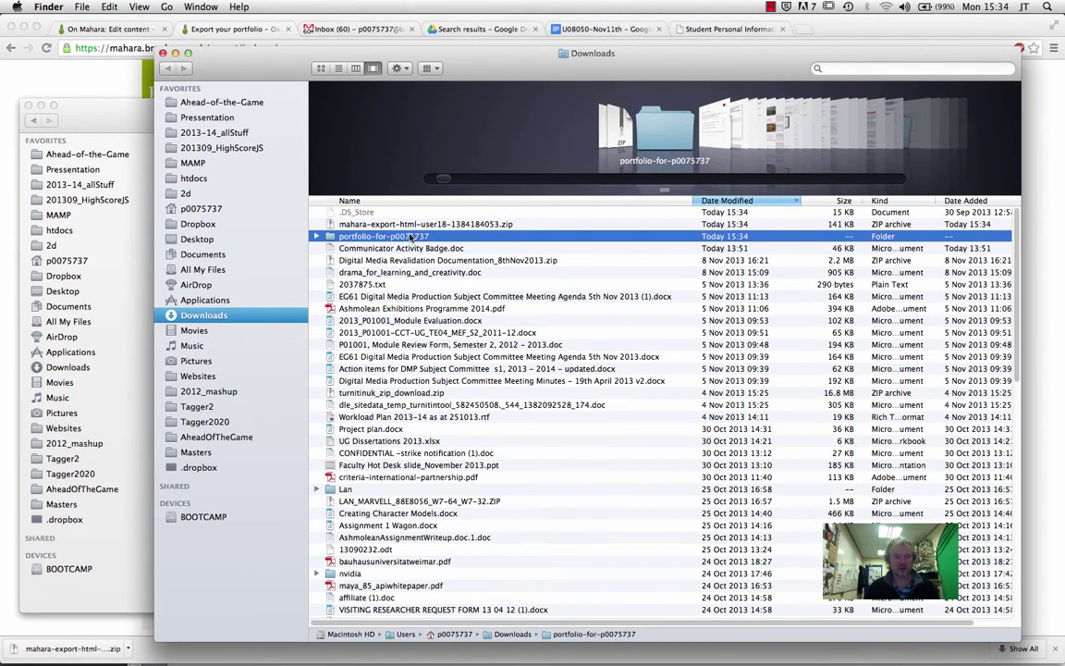
- Open index.html from the extracted portfolio folder in Firefox, review the exported On Mahara page, and close it
double_click(404, 237)
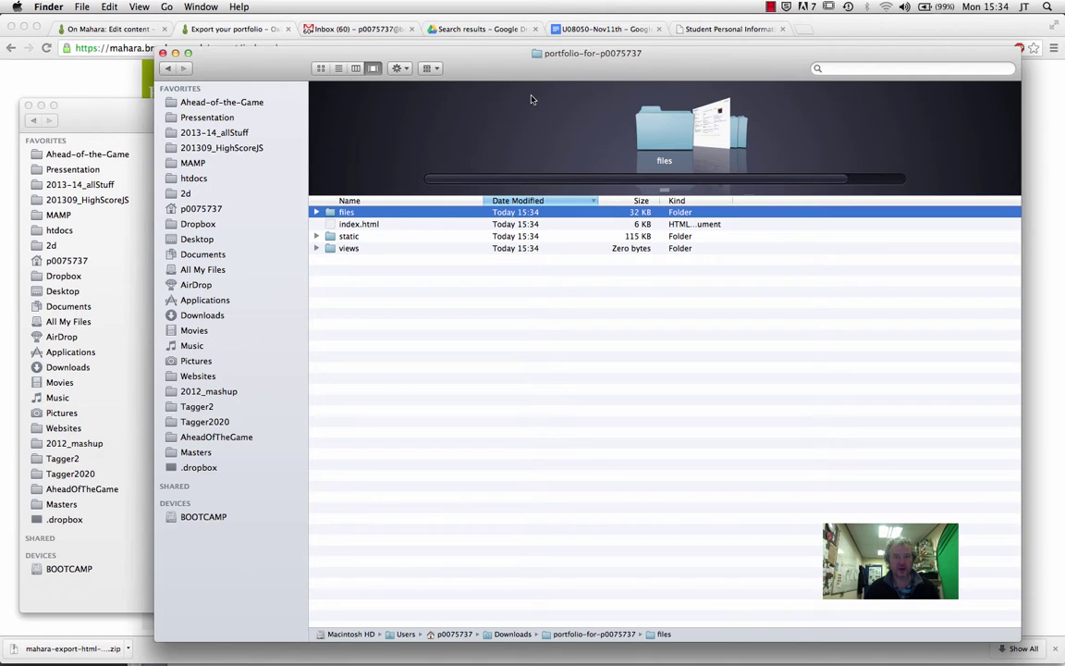
double_click(365, 224)
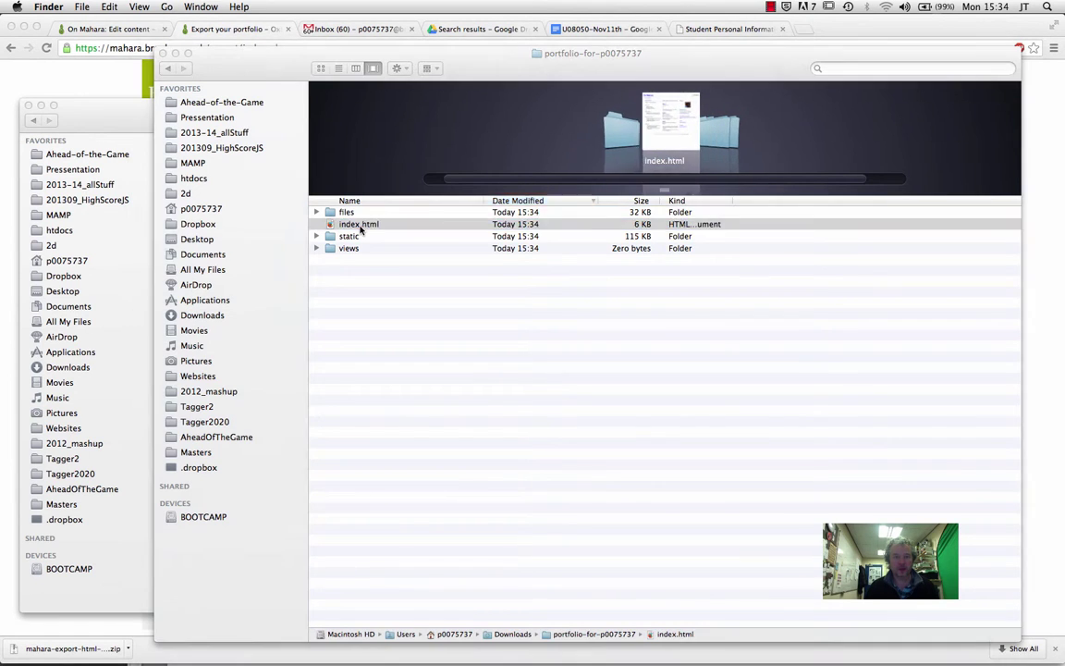
click(646, 248)
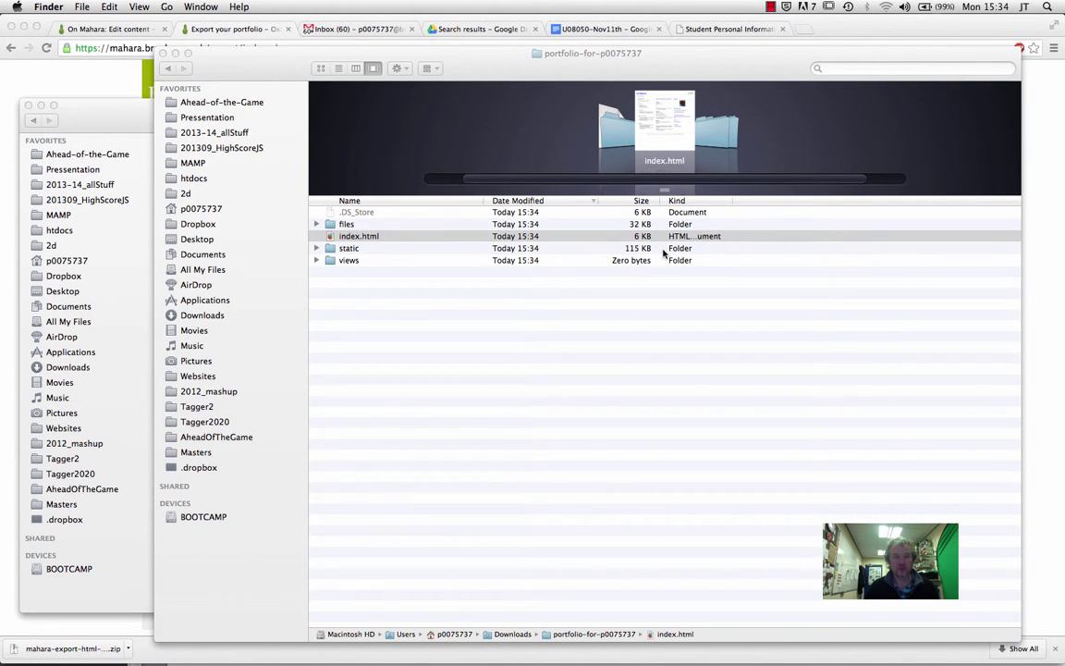
click(79, 236)
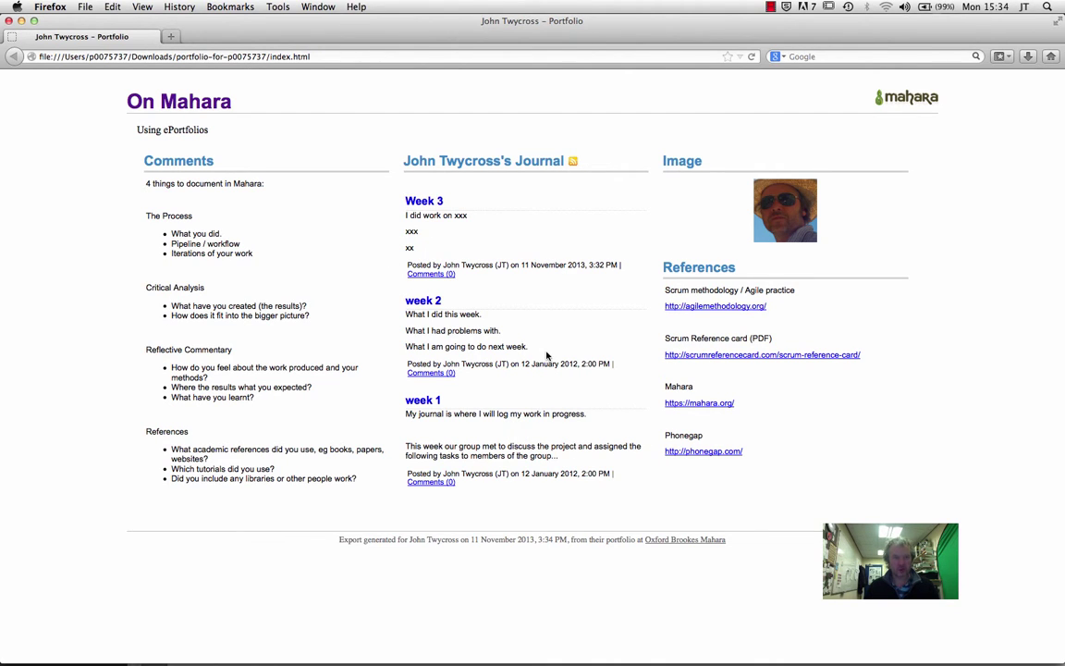
key(super+w)
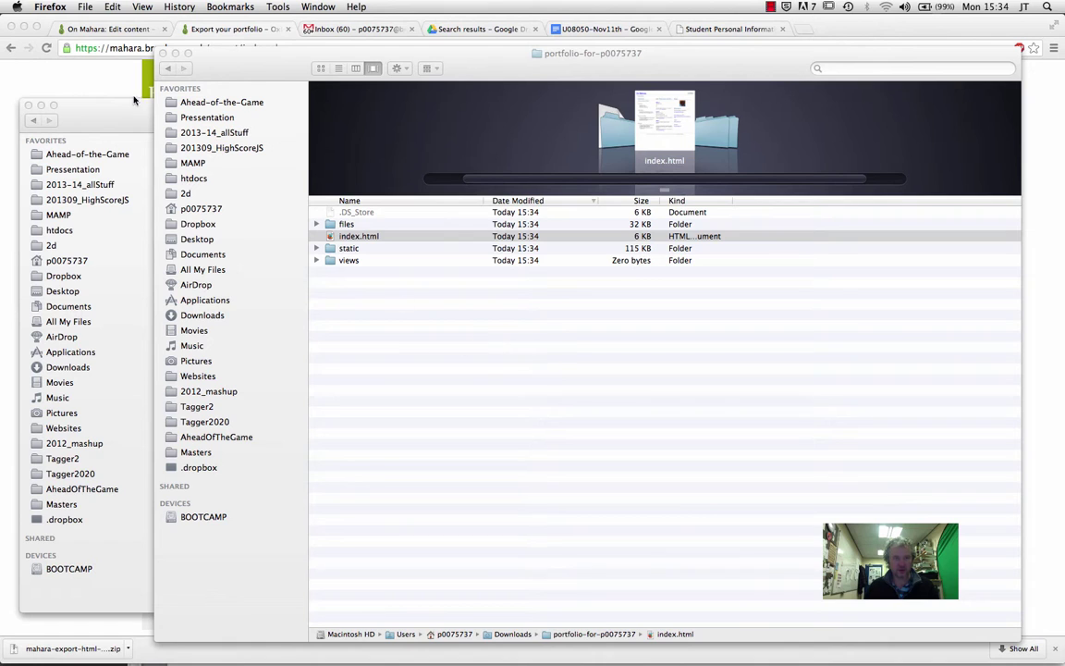
- Switch back to Mahara in Chrome and create a new portfolio collection named Multimedia Application Design
click(106, 79)
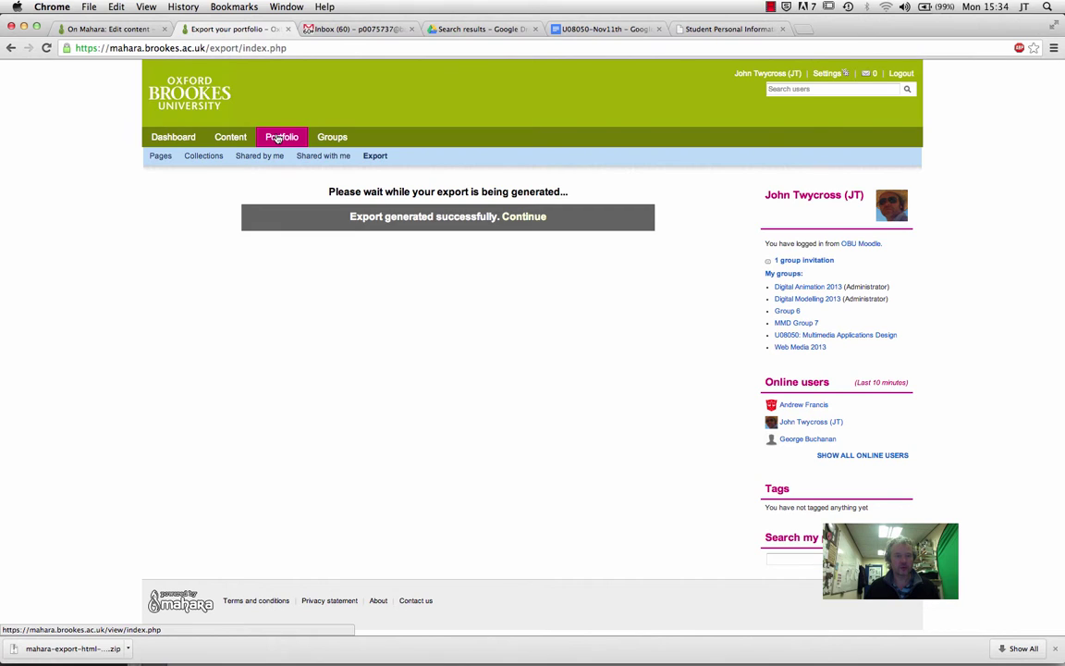
click(187, 158)
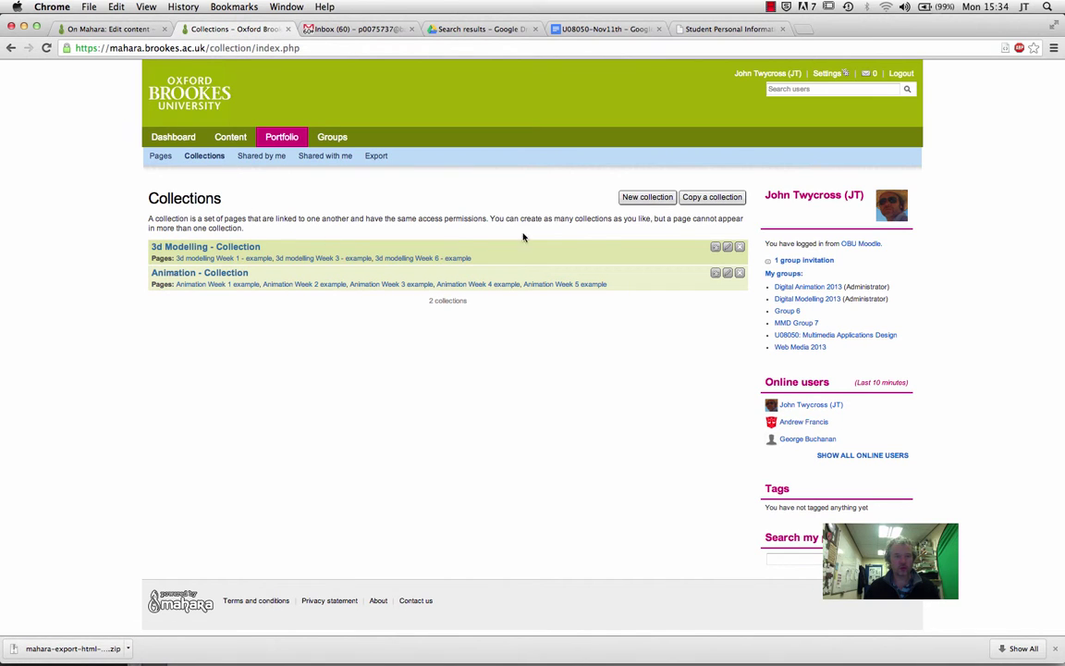
click(650, 197)
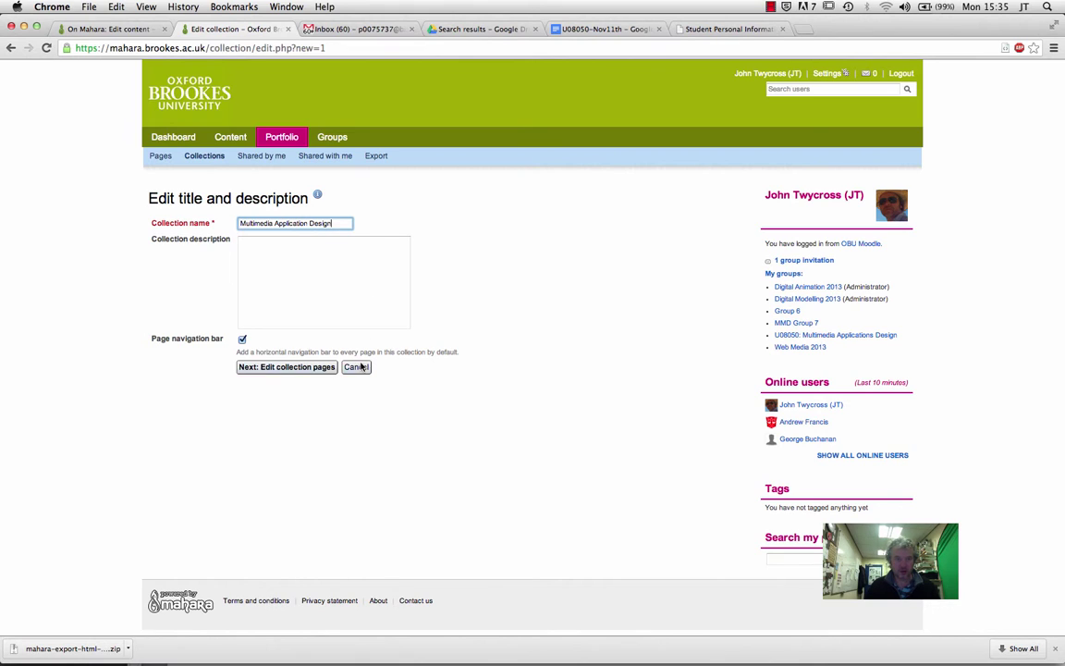
click(301, 367)
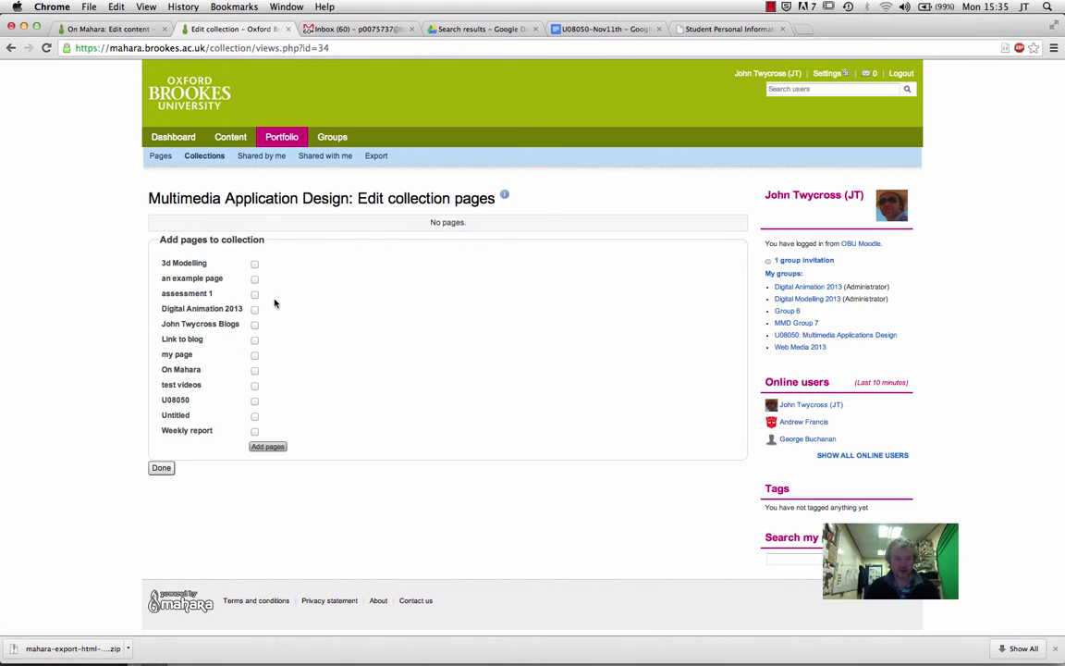
- Add the pages On Mahara, an example page and my page to the Multimedia Application Design collection and finish editing it
click(254, 370)
click(254, 278)
click(254, 356)
click(261, 447)
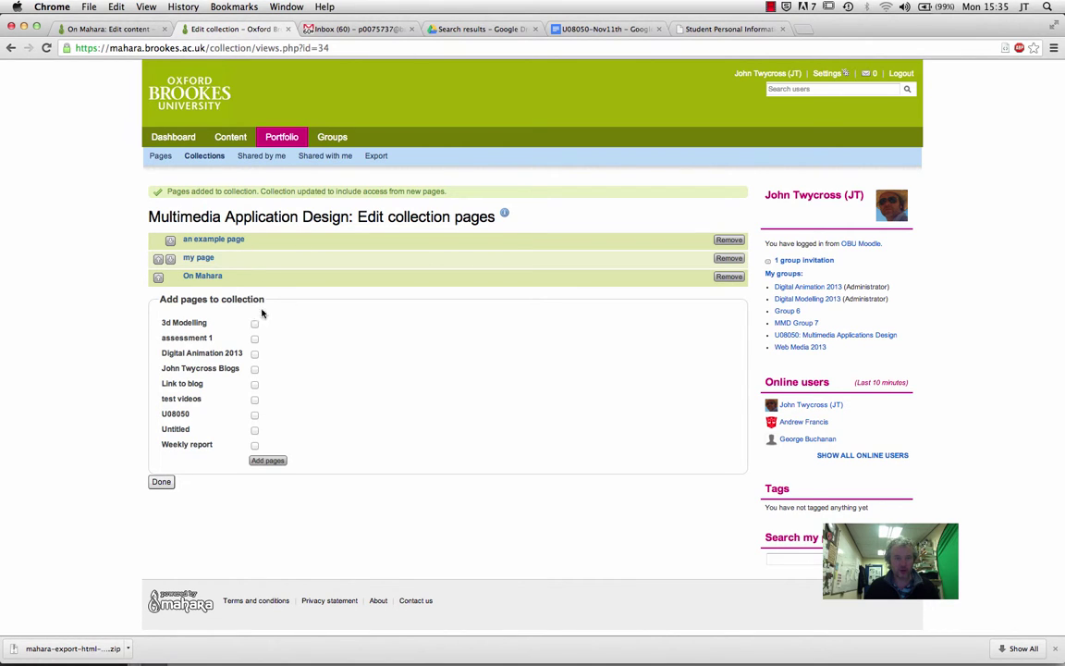
click(161, 481)
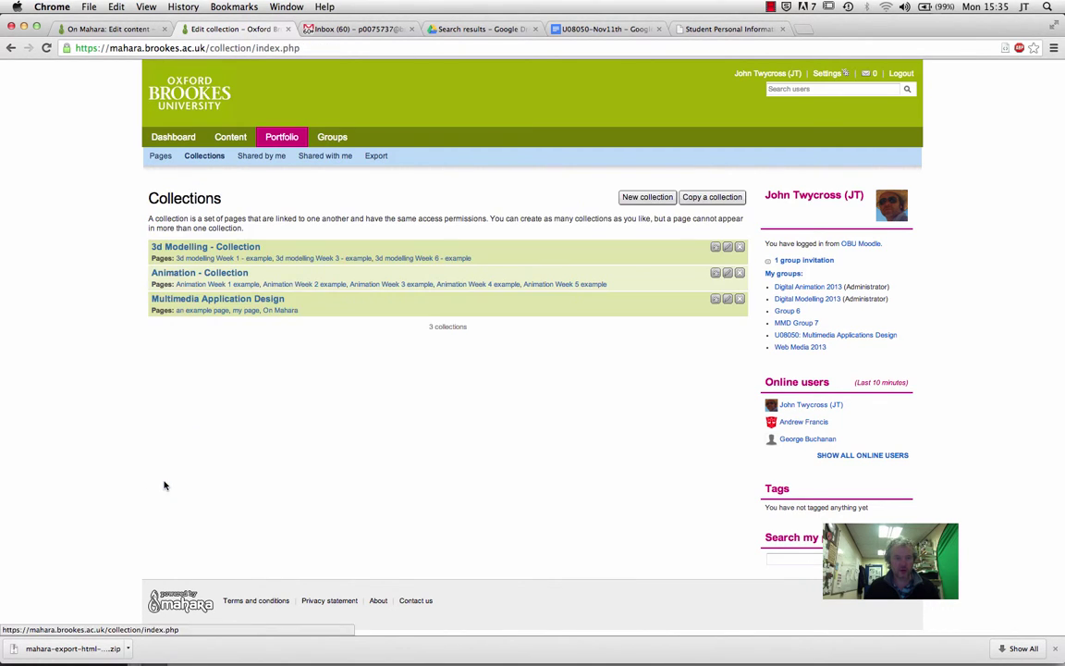
- Export only the Multimedia Application Design collection as a standalone HTML web site with user feedback included
click(374, 156)
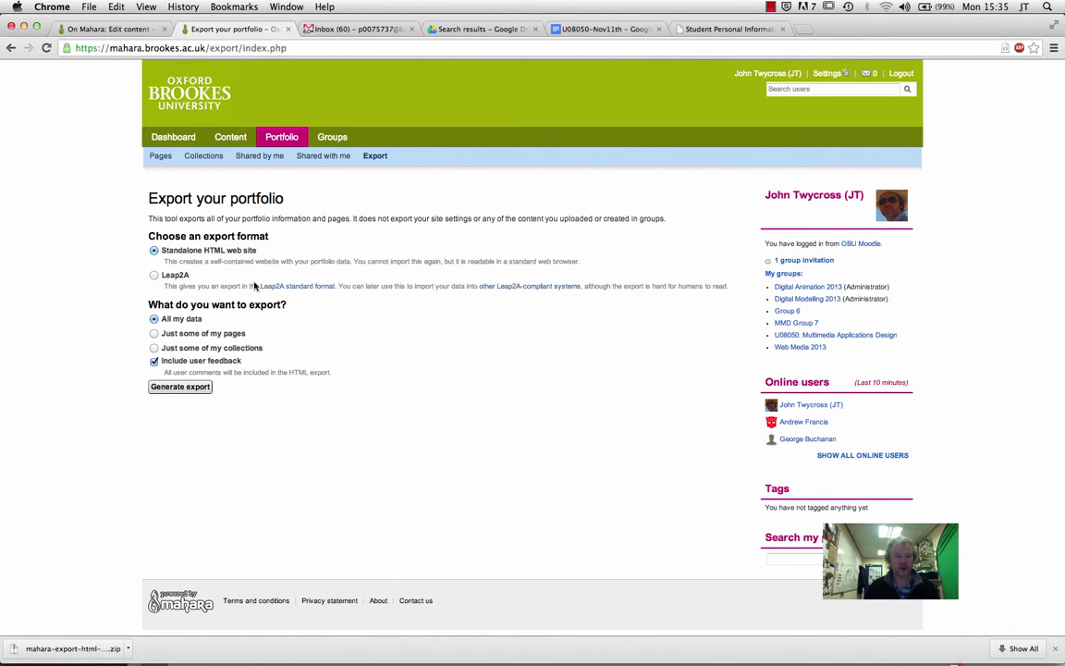
click(153, 348)
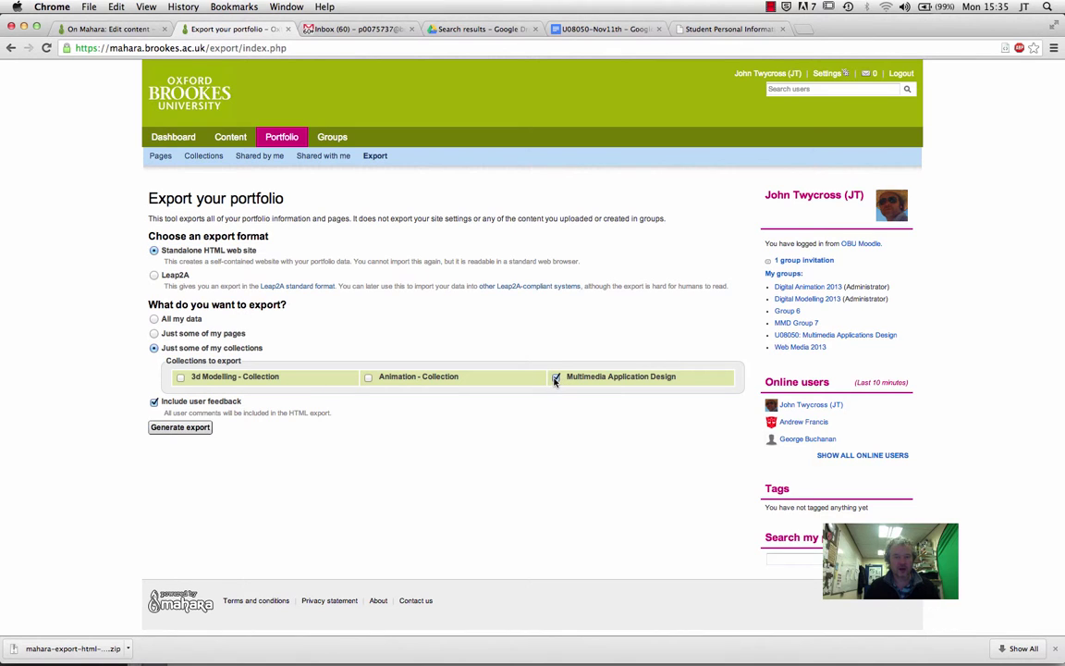
click(193, 431)
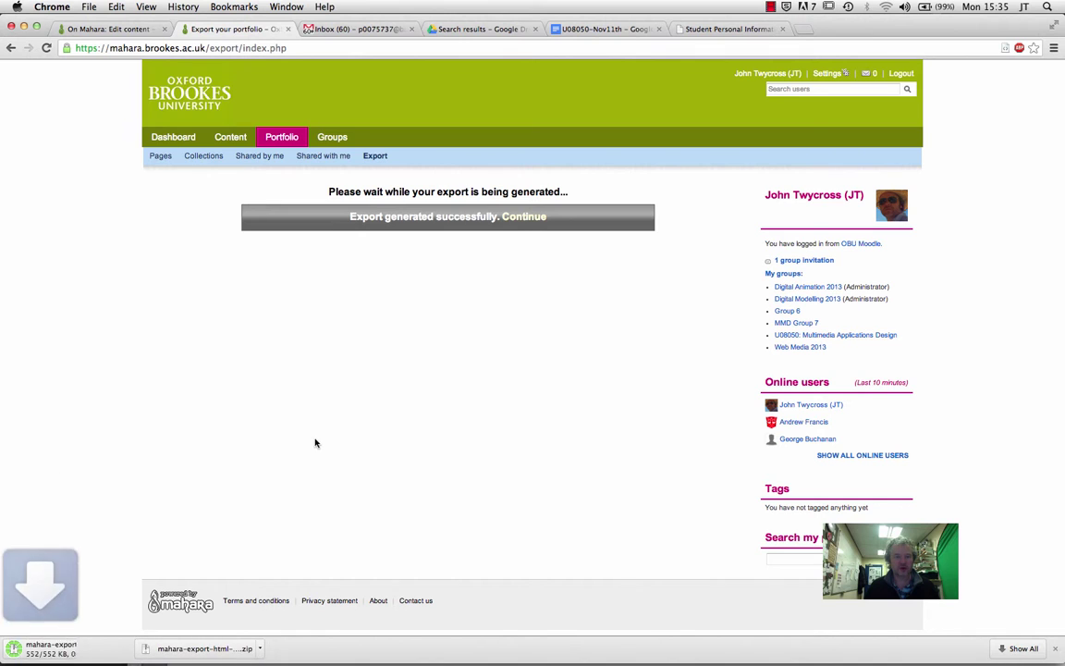
- Extract the newly downloaded collection export in Finder and open its index.html in Firefox
click(126, 648)
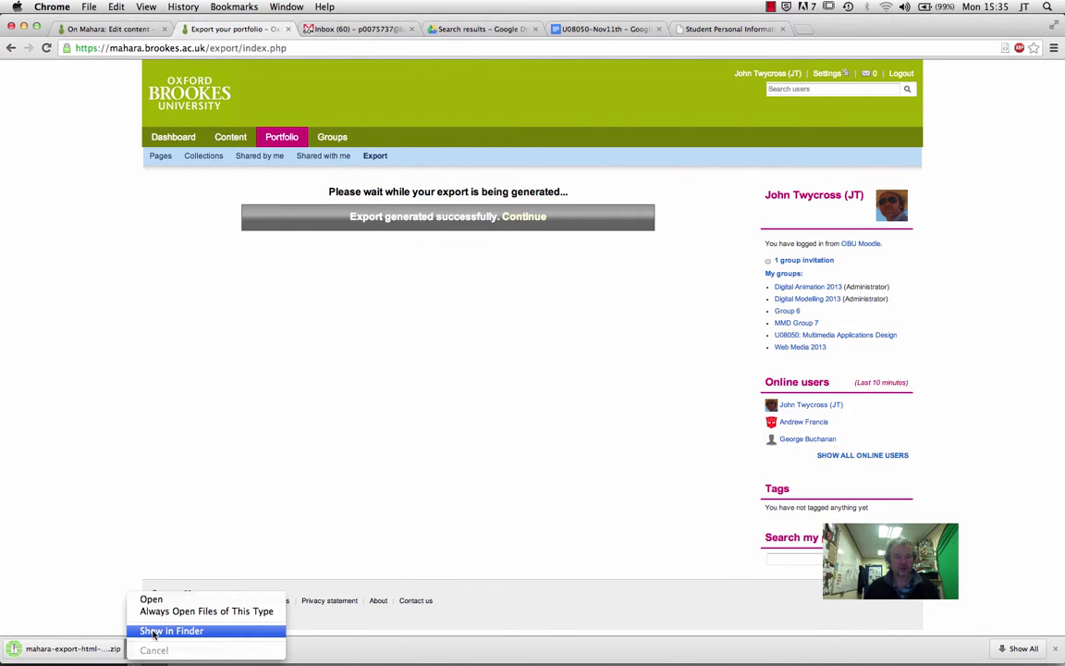
click(155, 634)
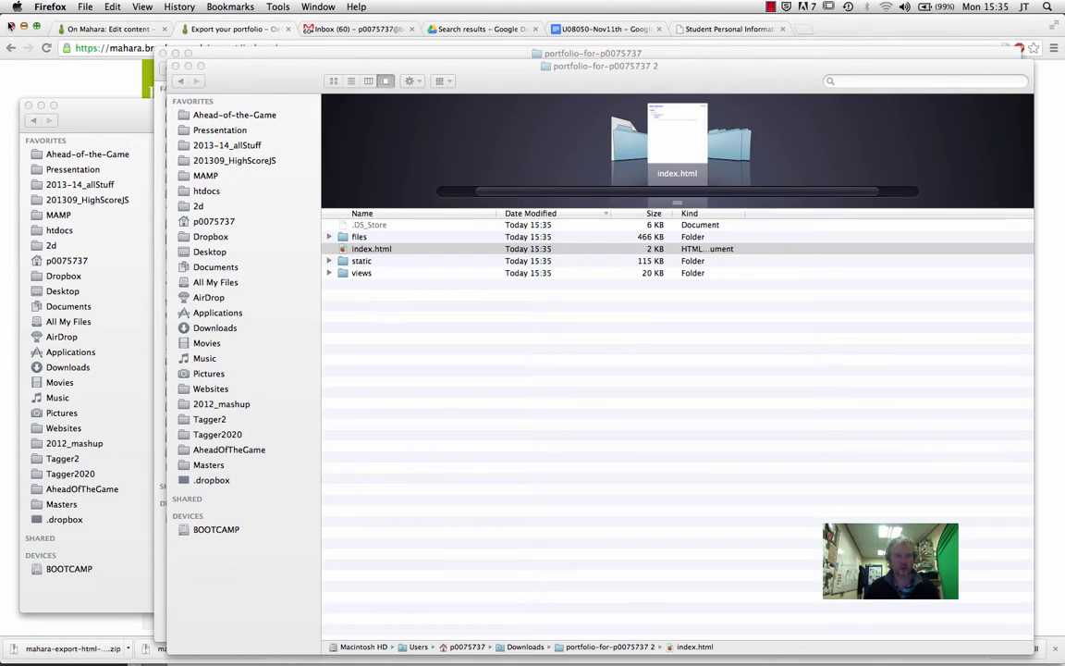
double_click(374, 249)
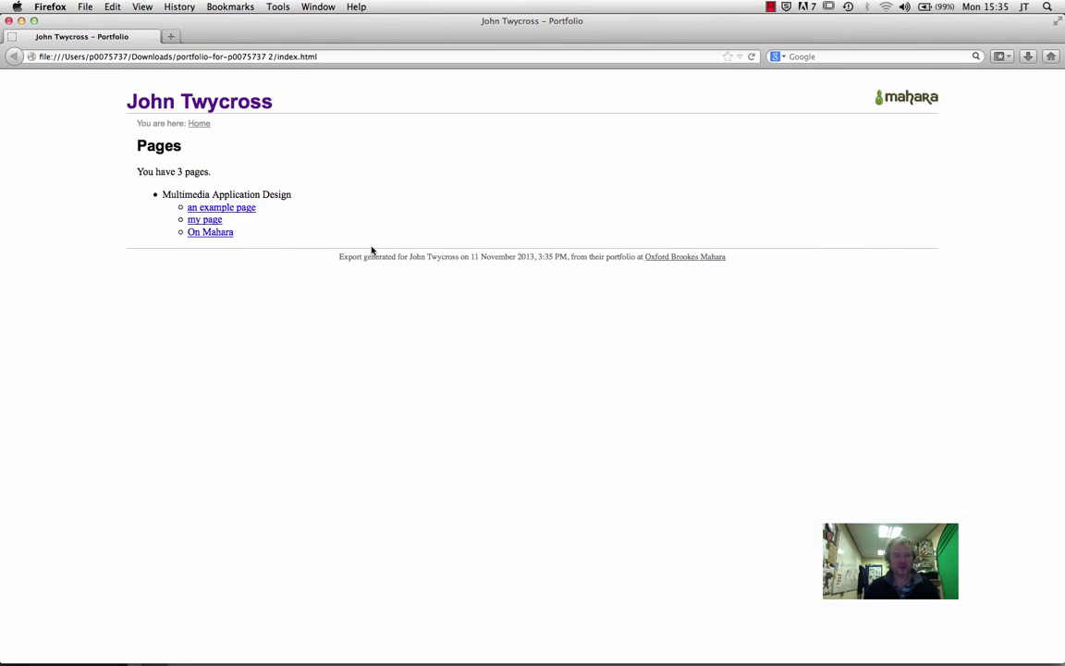
- Review the exported On Mahara, an example page and my page through the collection's navigation links, then return to Mahara in Chrome
click(226, 233)
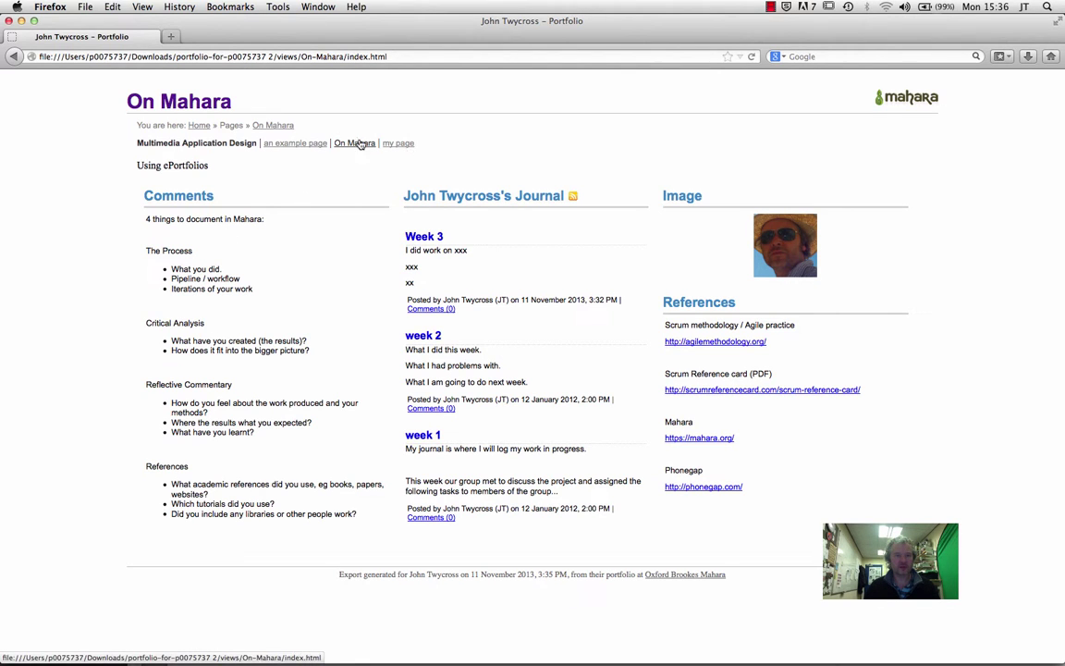
click(295, 143)
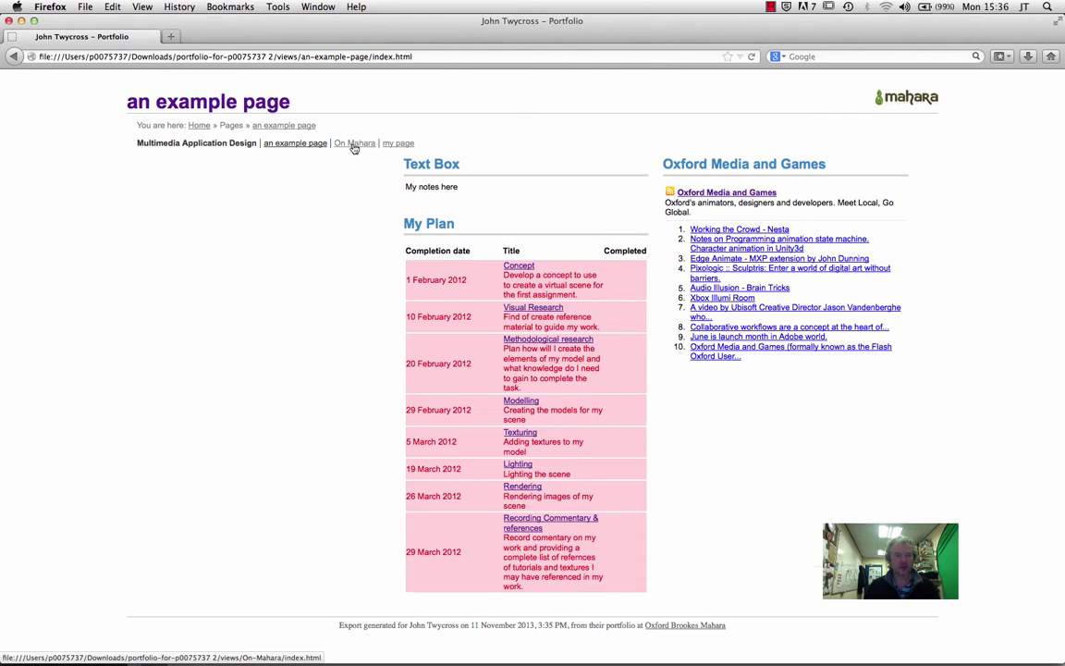
click(353, 145)
click(396, 145)
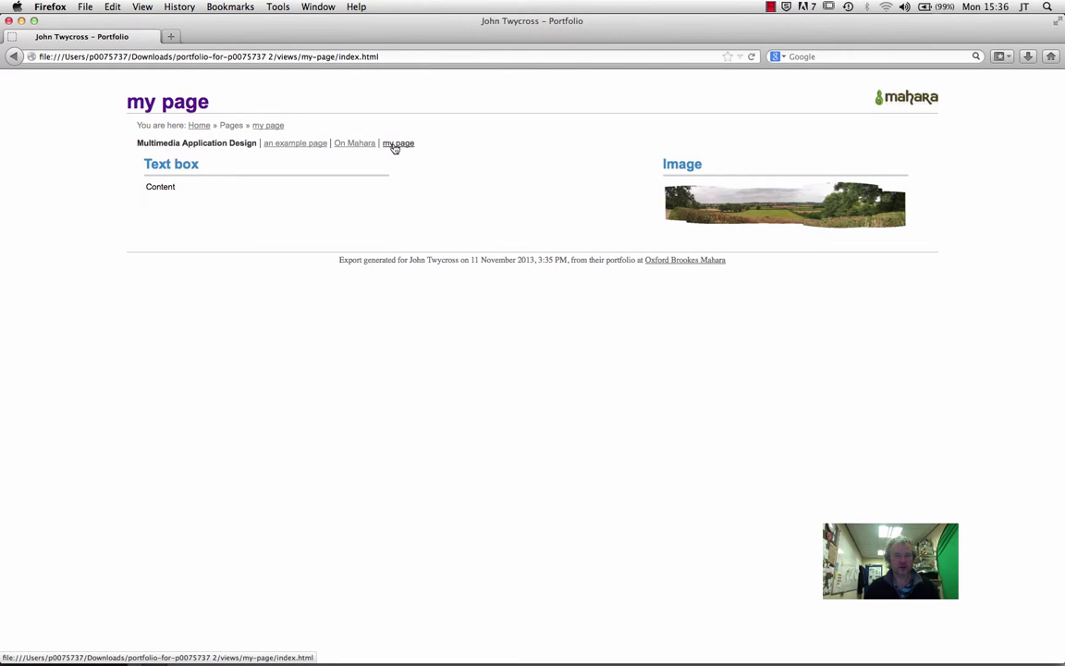
click(295, 144)
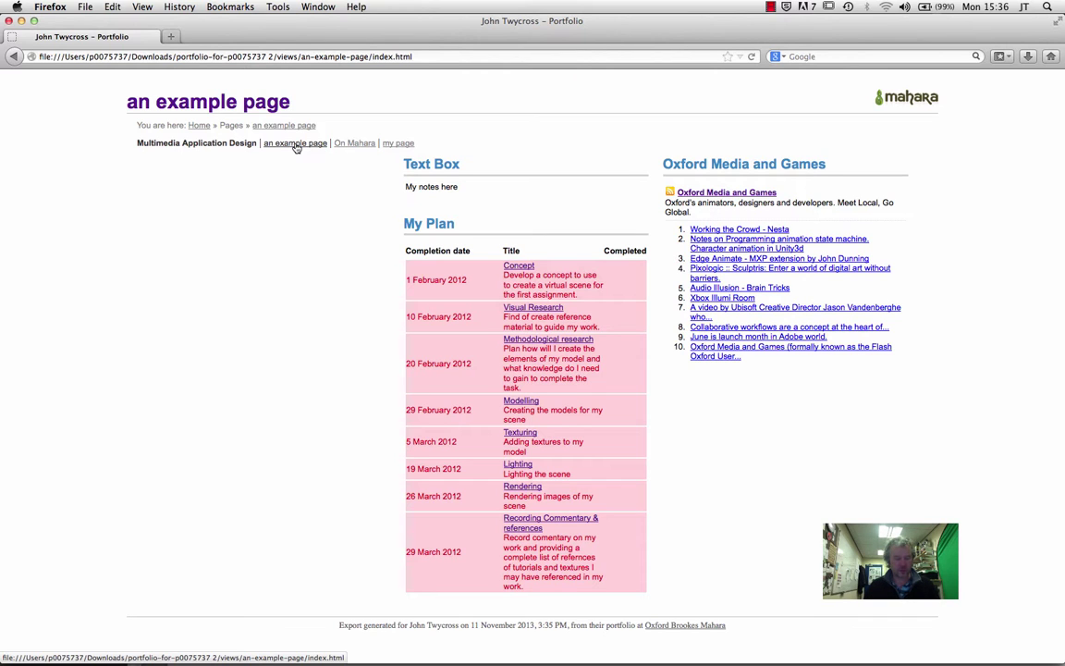
key(super+Tab)
key(super+Tab)
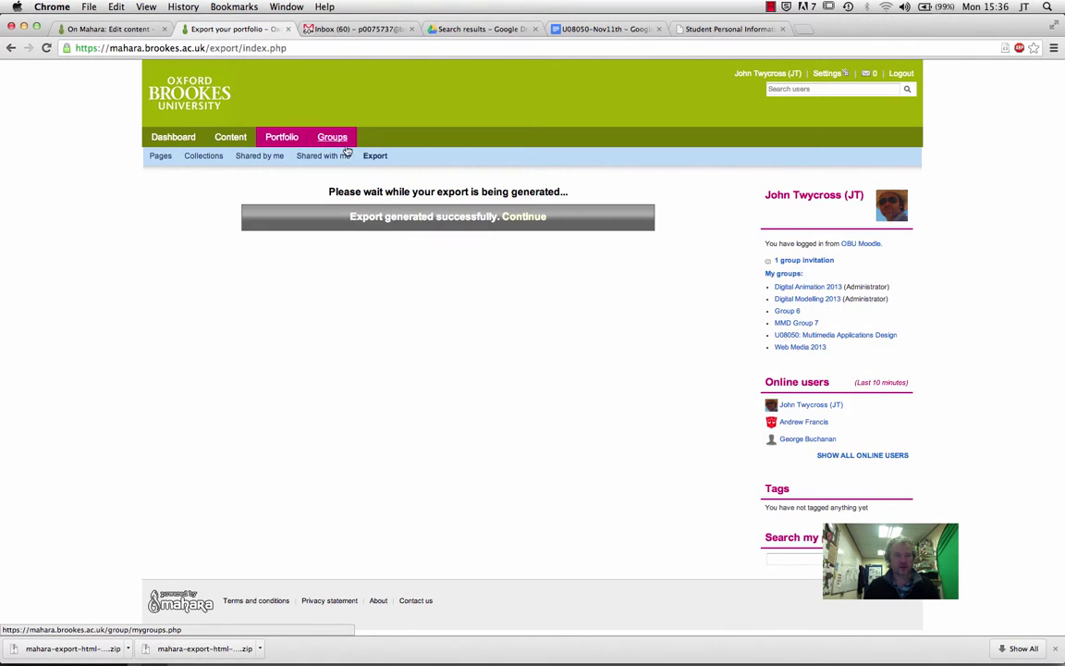